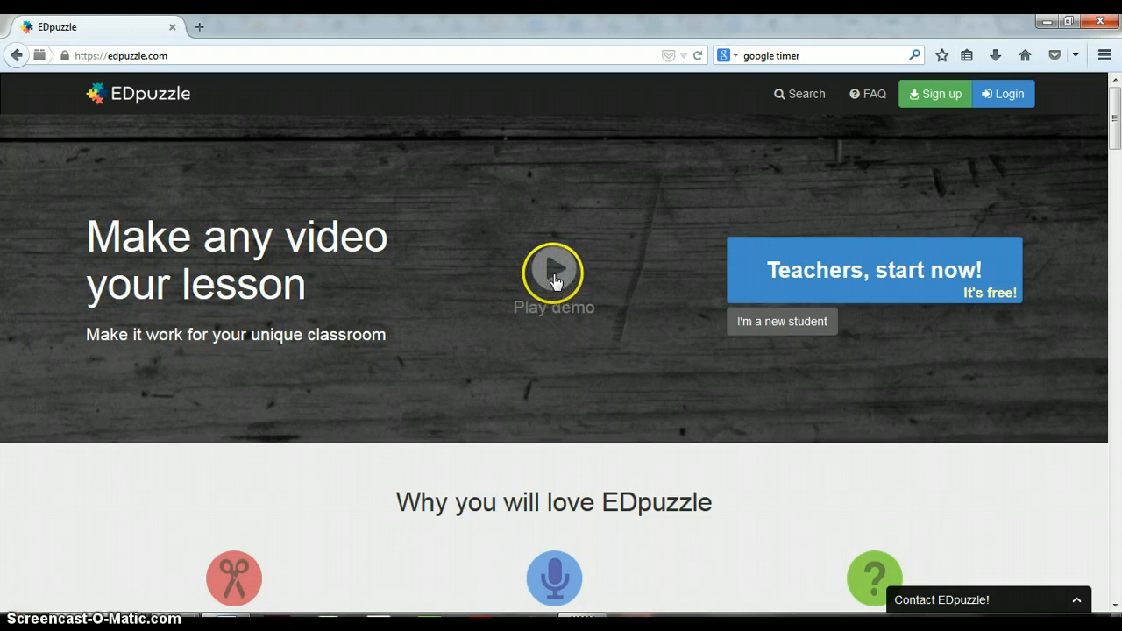
Step: Sign up for EDpuzzle as a teacher, using the second Google account listed
{"action": "left_click", "coordinate": [829, 270]}
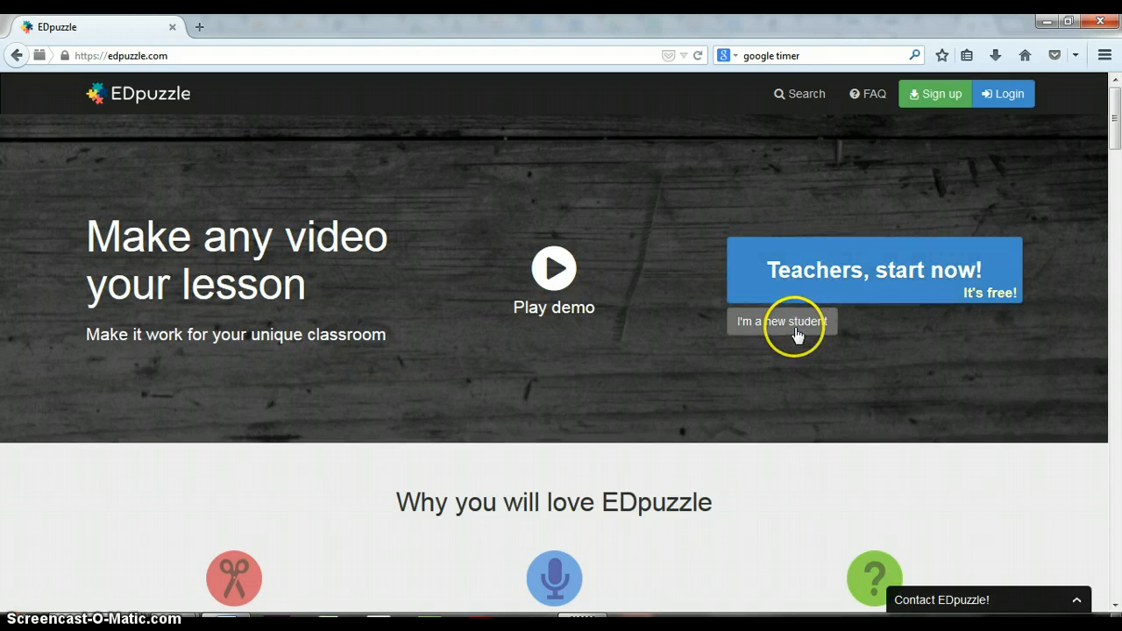
{"action": "left_click", "coordinate": [945, 100]}
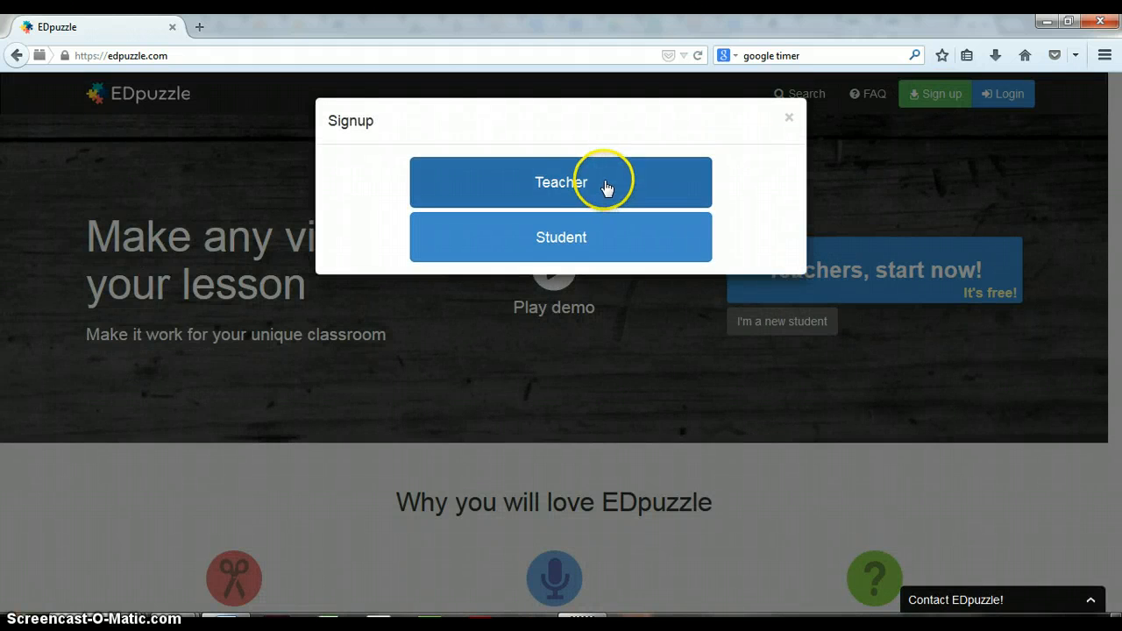
{"action": "left_click", "coordinate": [606, 186]}
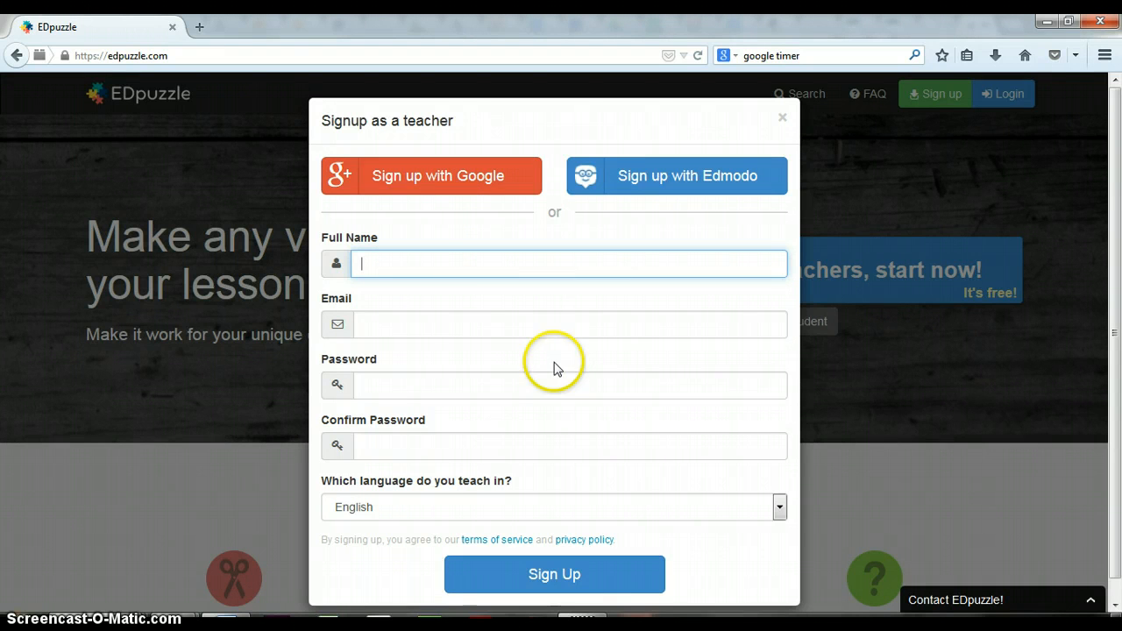
{"action": "left_click", "coordinate": [469, 178]}
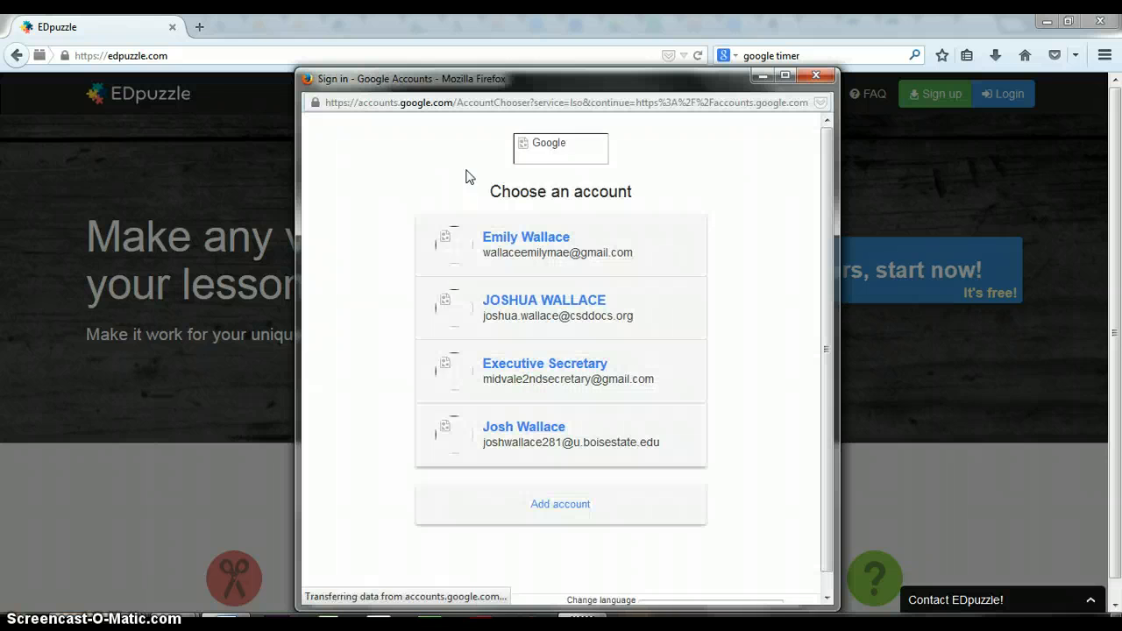
{"action": "left_click", "coordinate": [482, 215]}
{"action": "left_click", "coordinate": [574, 306]}
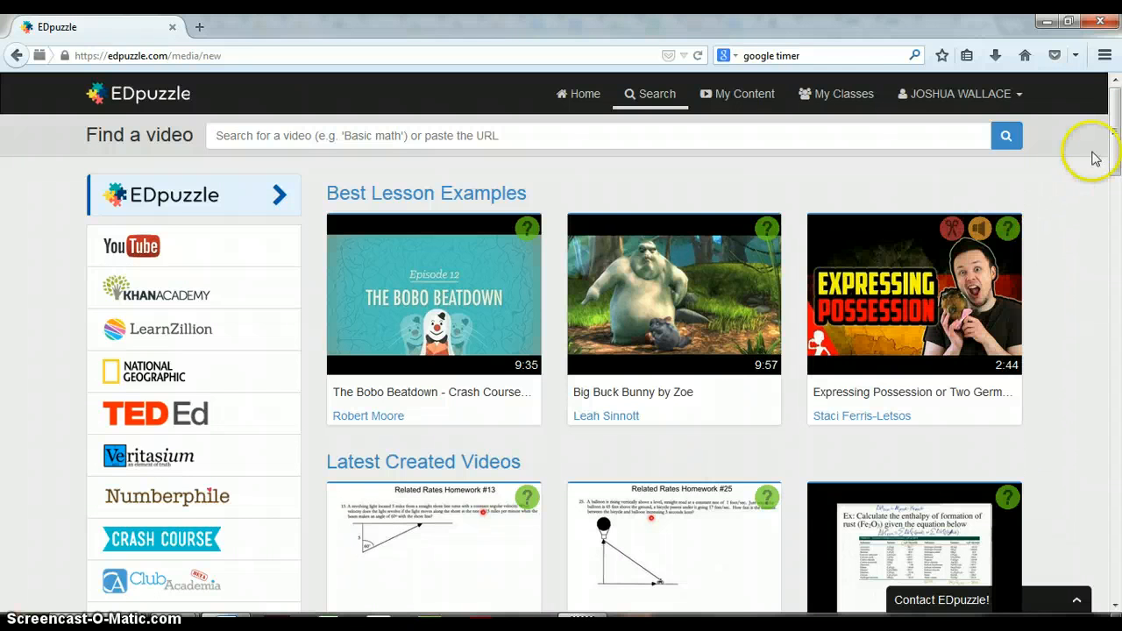
Step: Look through the video sources, the best lesson examples and the latest created videos on the video search page
{"action": "left_click_drag", "start_coordinate": [1116, 162], "coordinate": [1107, 220]}
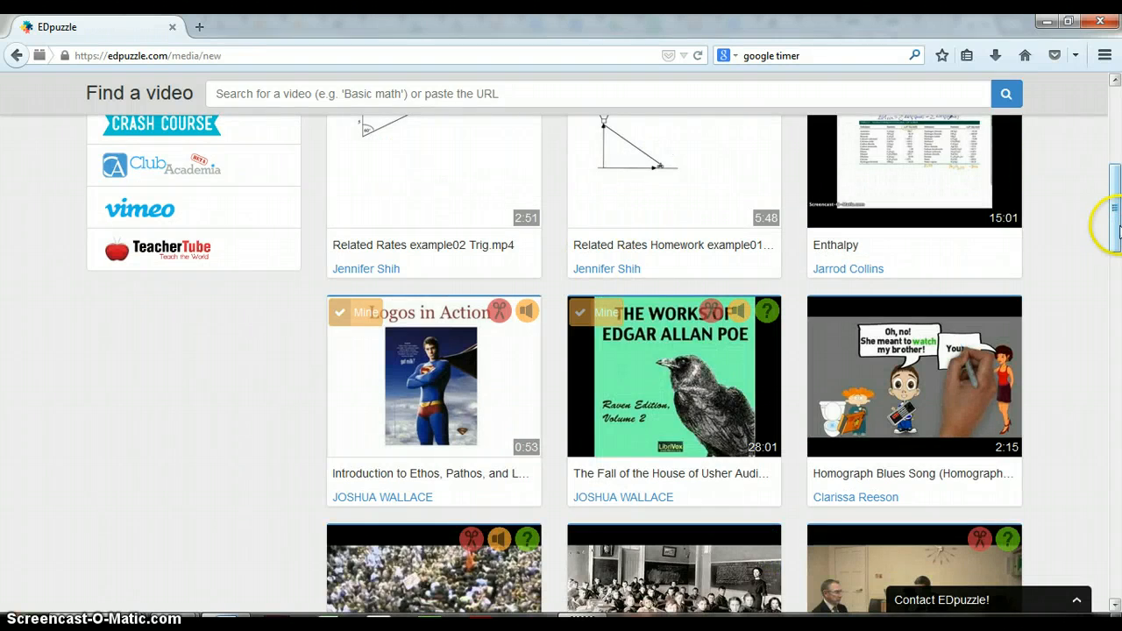
{"action": "left_click_drag", "start_coordinate": [1116, 210], "coordinate": [1118, 114]}
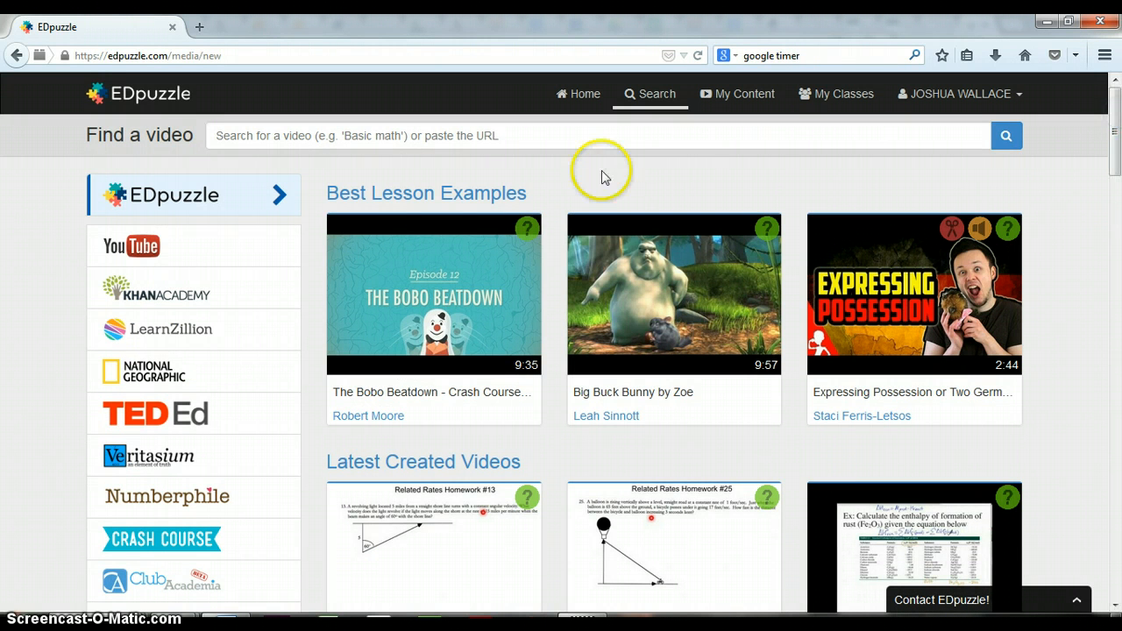
{"action": "mouse_move", "coordinate": [434, 235]}
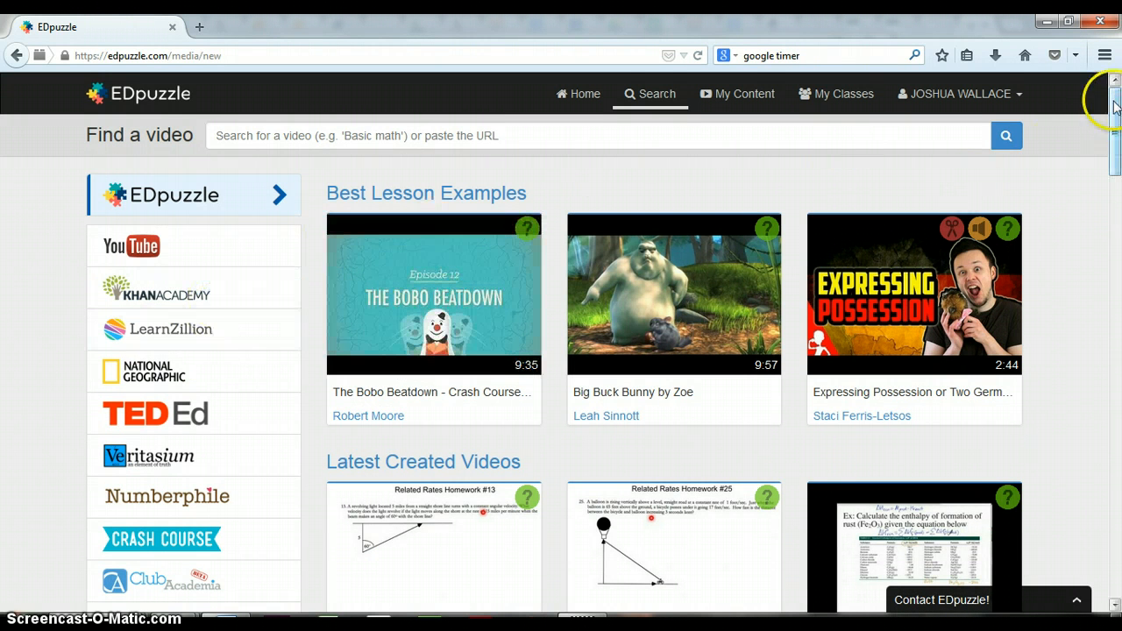
{"action": "mouse_move", "coordinate": [1112, 98]}
{"action": "left_mouse_down"}
{"action": "mouse_move", "coordinate": [1117, 153]}
{"action": "mouse_move", "coordinate": [1118, 116]}
{"action": "left_mouse_up"}
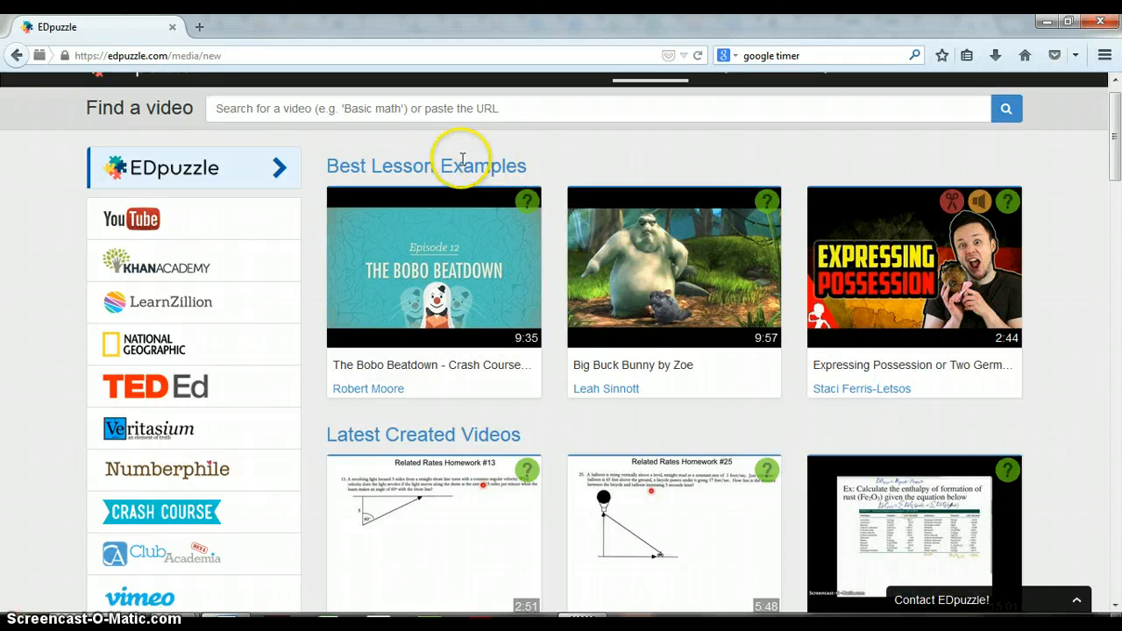
{"action": "left_click", "coordinate": [185, 227]}
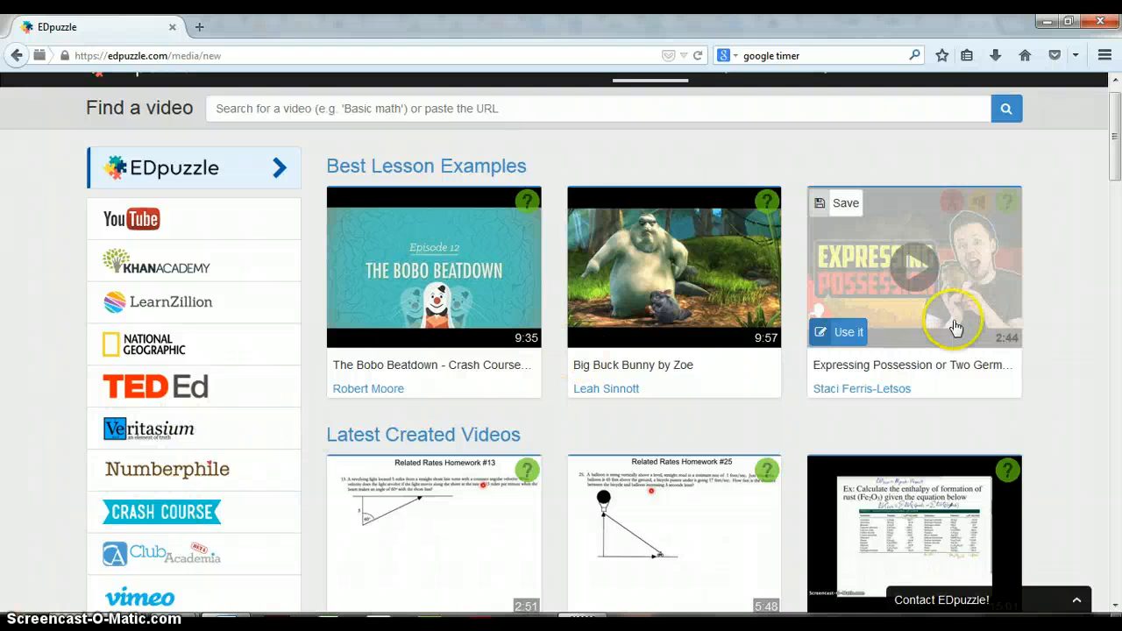
{"action": "left_click_drag", "start_coordinate": [1118, 194], "coordinate": [1115, 129]}
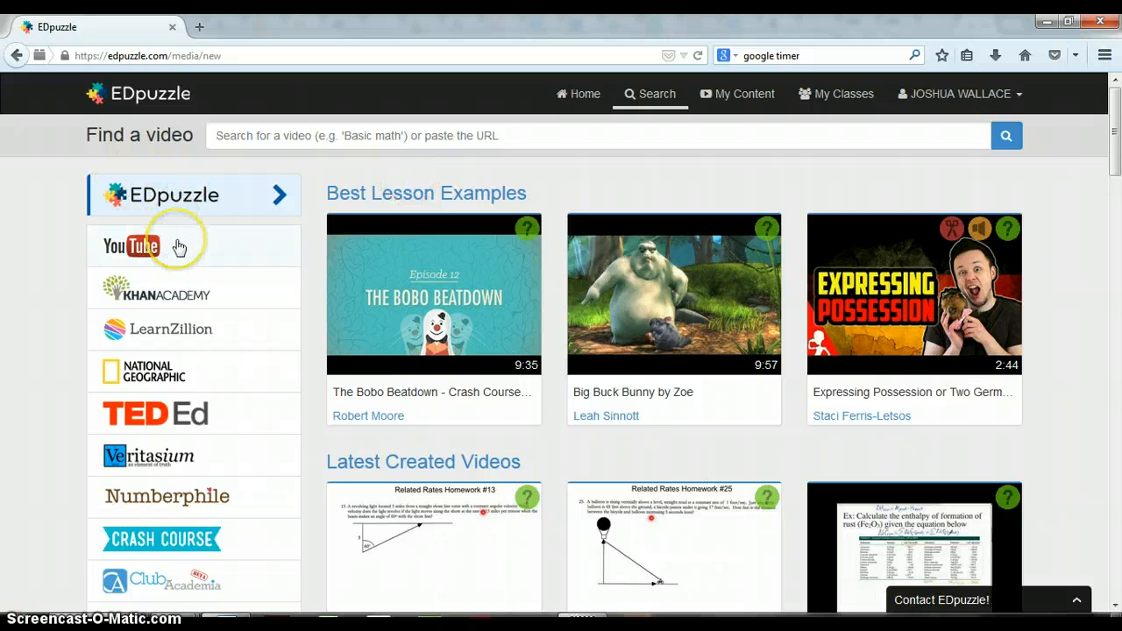
Step: Search the EDpuzzle channel for "rhetoric" and look through the videos found
{"action": "left_click", "coordinate": [256, 136]}
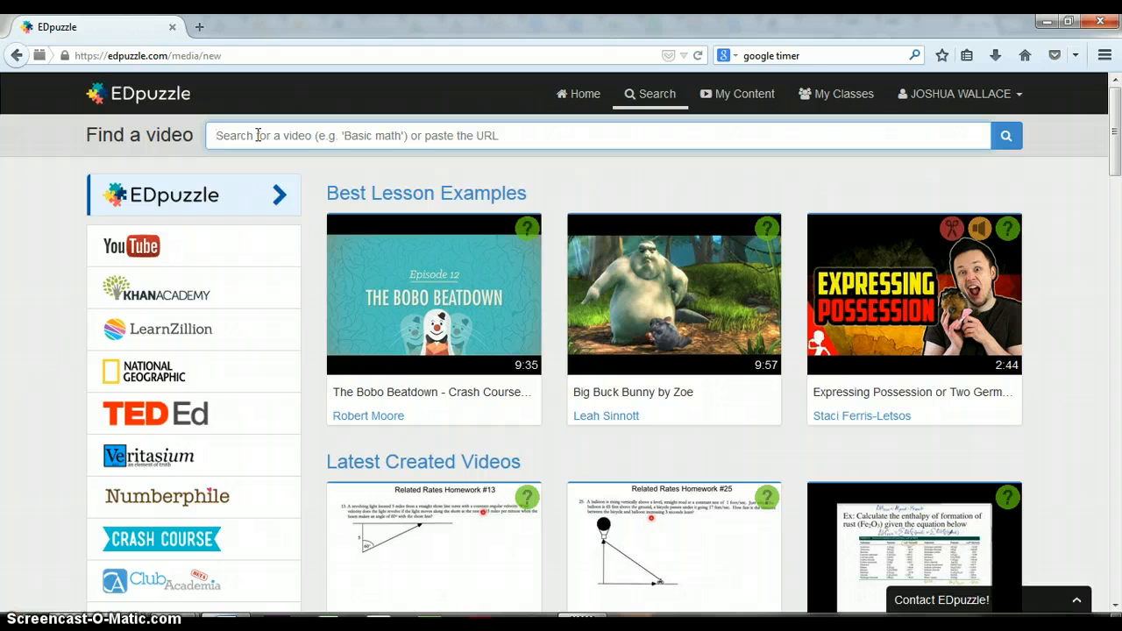
{"action": "type", "text": "rhetr"}
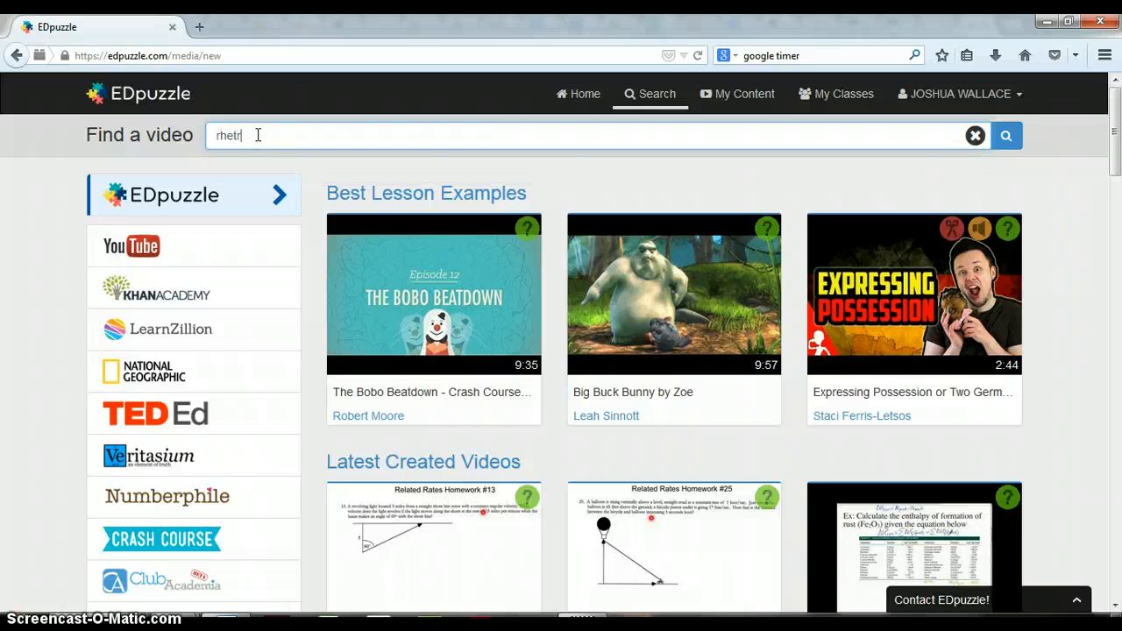
{"action": "key", "text": "BackSpace"}
{"action": "type", "text": "oric"}
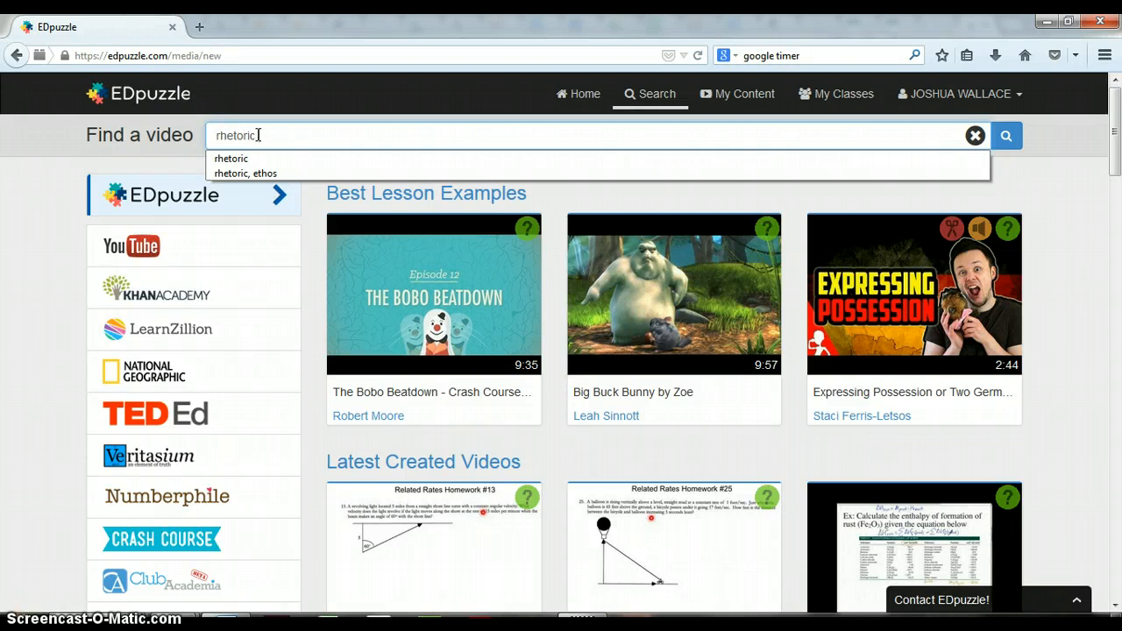
{"action": "key", "text": "Return"}
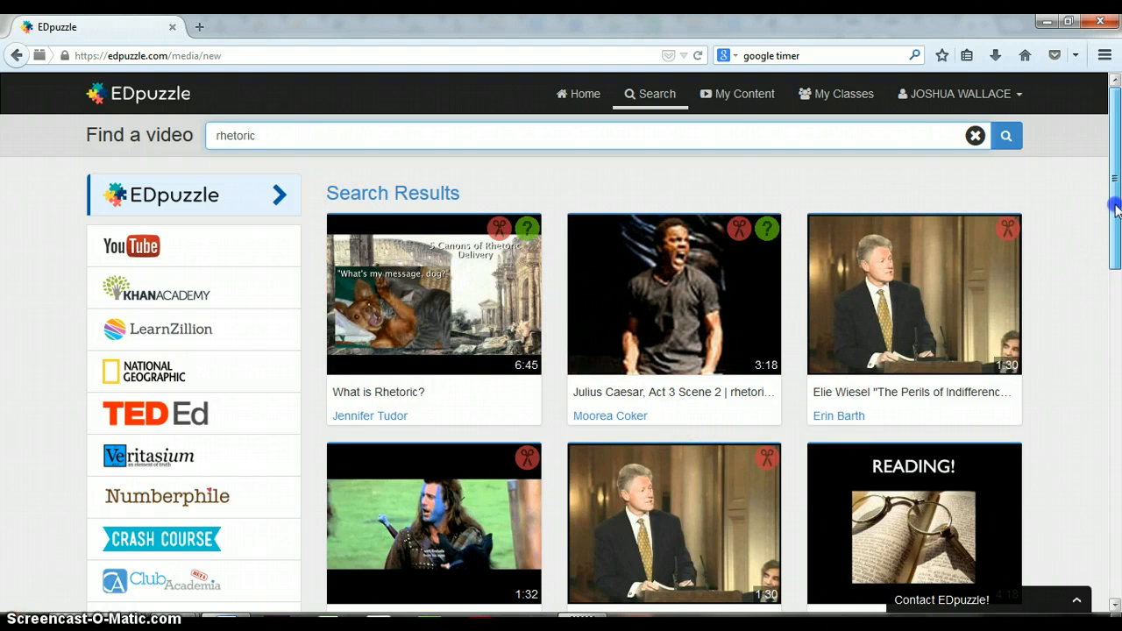
{"action": "left_click_drag", "start_coordinate": [1115, 211], "coordinate": [1103, 247]}
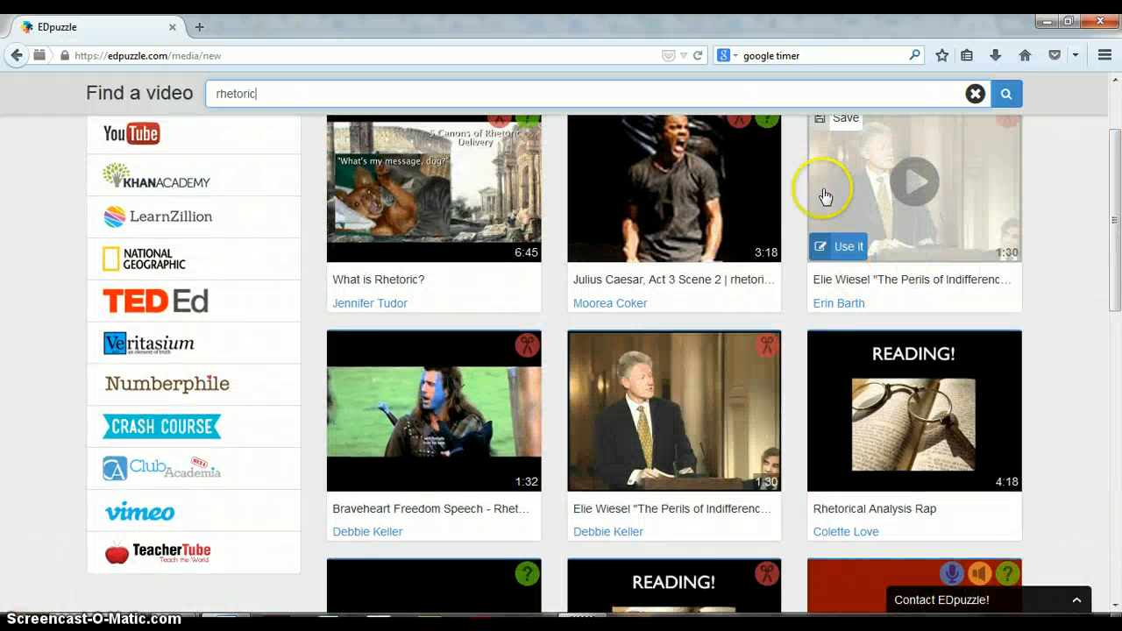
Step: Search YouTube for "rhetoric pathos" and choose the "Introduction to Ethos, Pathos, and Logos" video for reuse
{"action": "left_click_drag", "start_coordinate": [1113, 230], "coordinate": [1103, 141]}
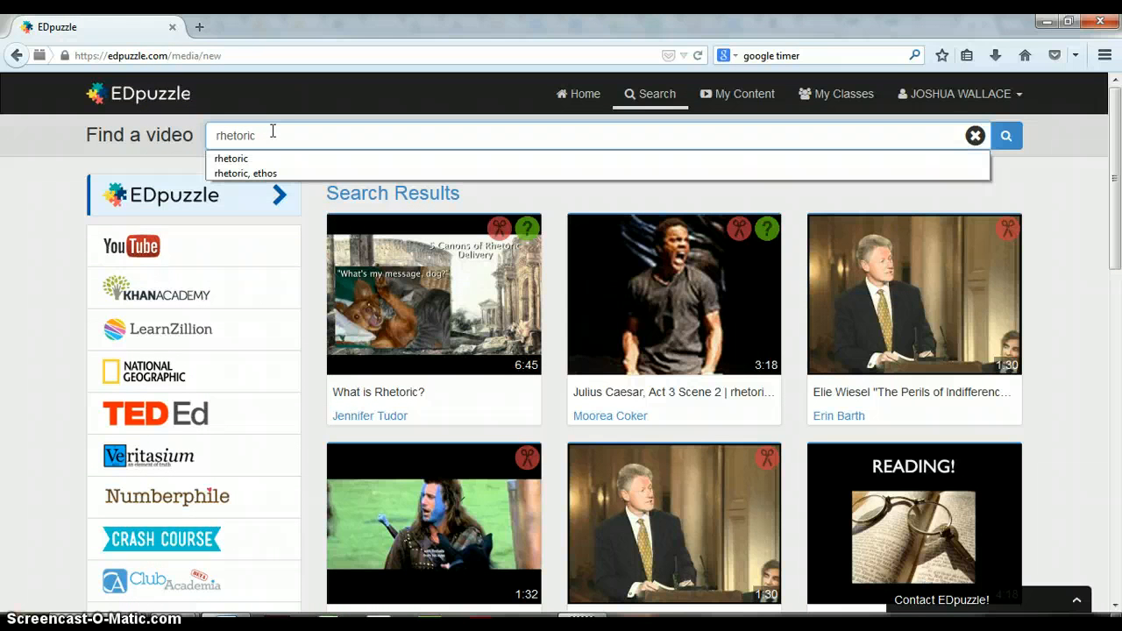
{"action": "type", "text": "pathos"}
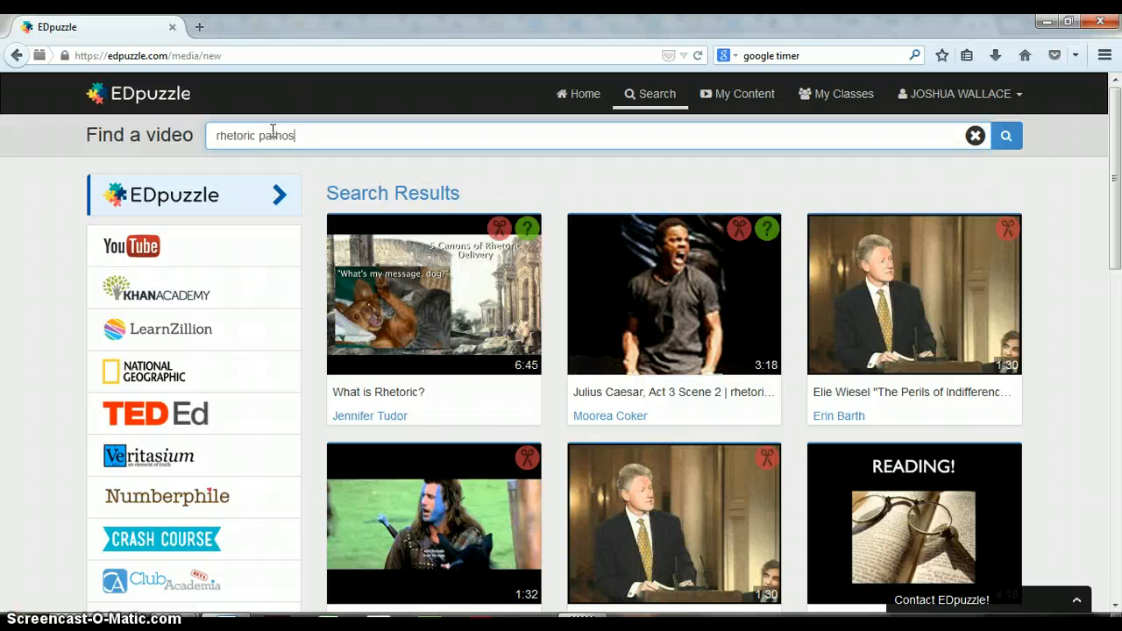
{"action": "key", "text": "Return"}
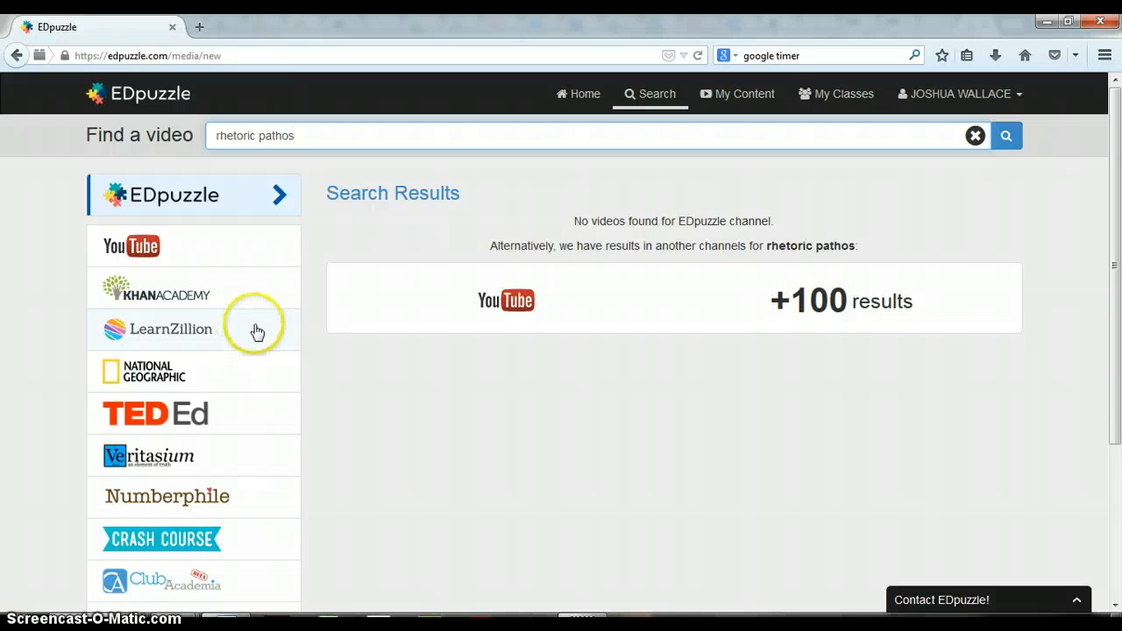
{"action": "left_click", "coordinate": [524, 302]}
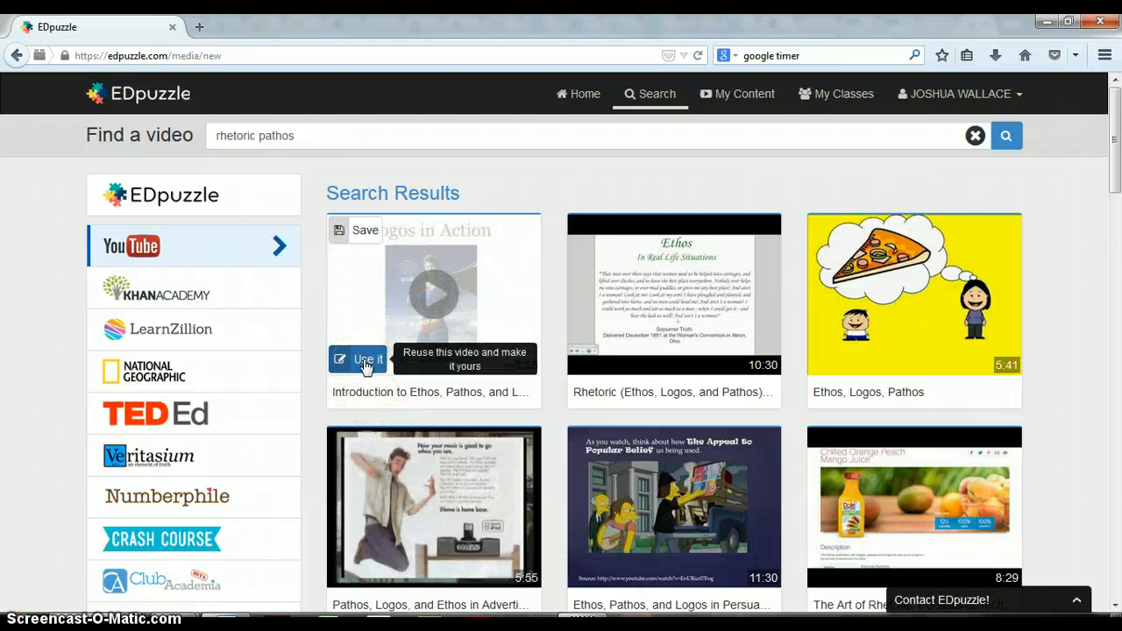
{"action": "left_click", "coordinate": [432, 297]}
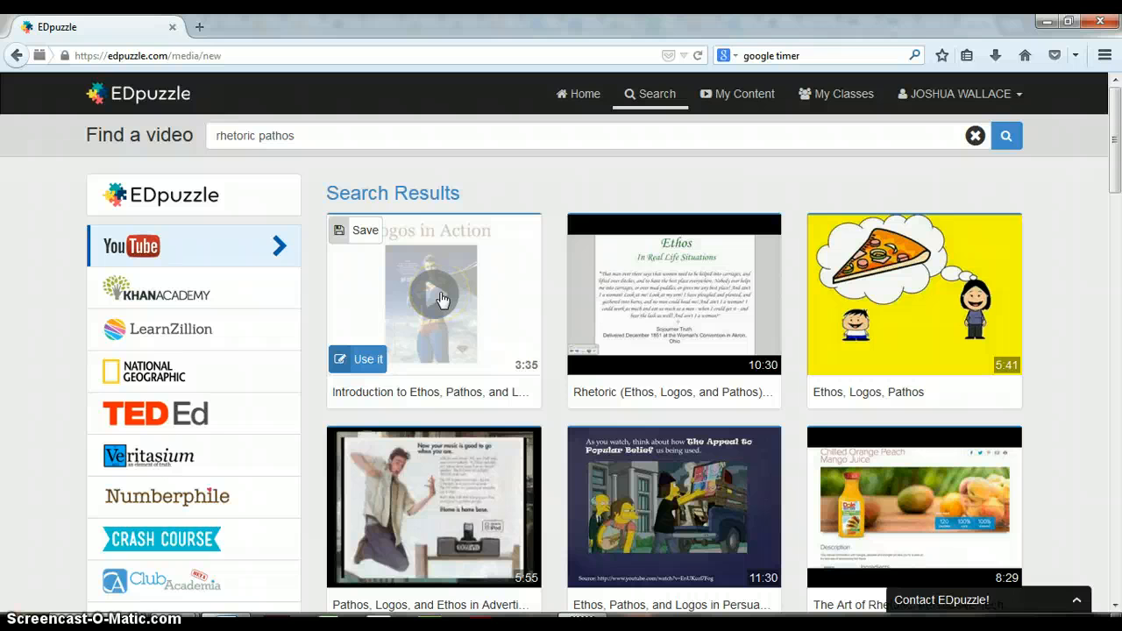
{"action": "left_click", "coordinate": [367, 363]}
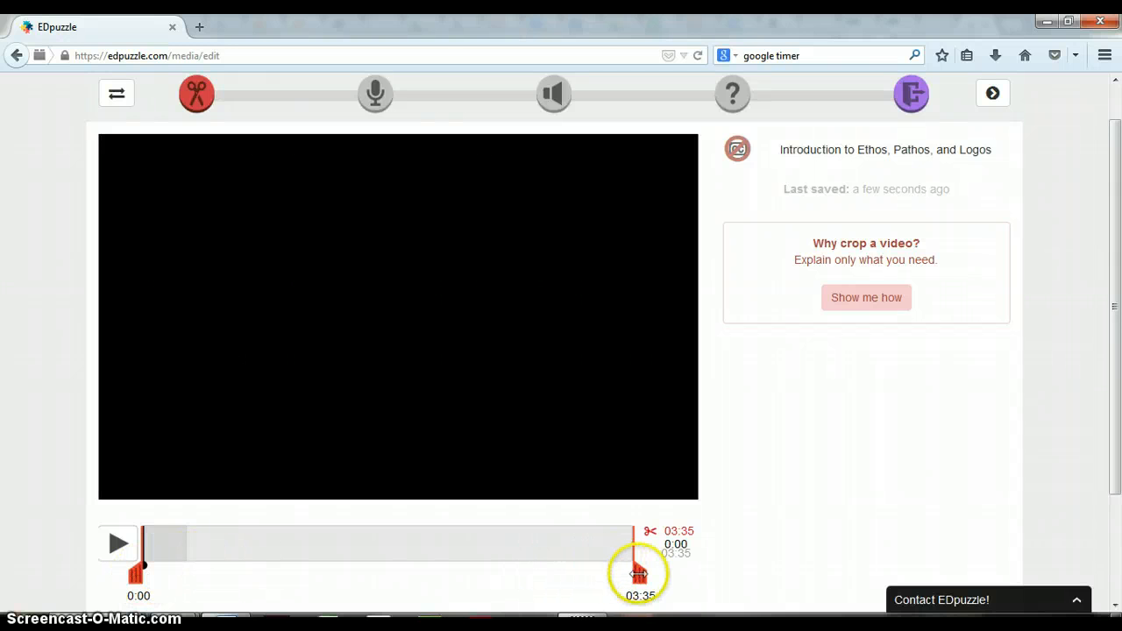
Step: Crop the video to the section from 01:44 to 02:42 and continue to the audio track stage
{"action": "left_click_drag", "start_coordinate": [638, 575], "coordinate": [519, 574]}
{"action": "left_click", "coordinate": [134, 570]}
{"action": "left_click_drag", "start_coordinate": [136, 567], "coordinate": [354, 570]}
{"action": "left_click", "coordinate": [376, 570]}
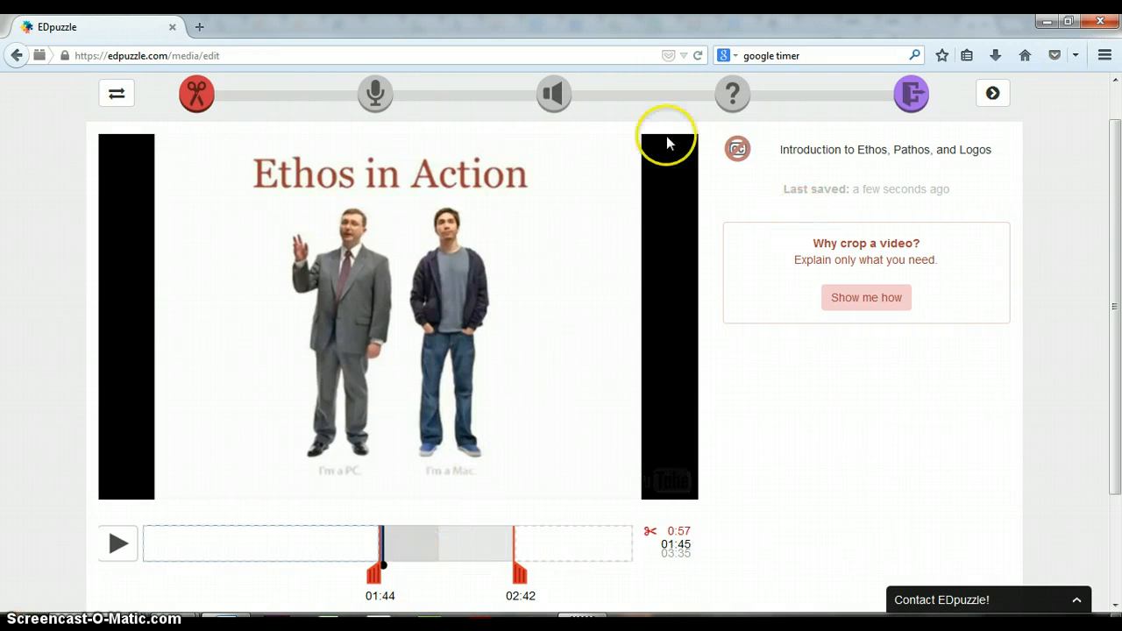
{"action": "left_click", "coordinate": [375, 95]}
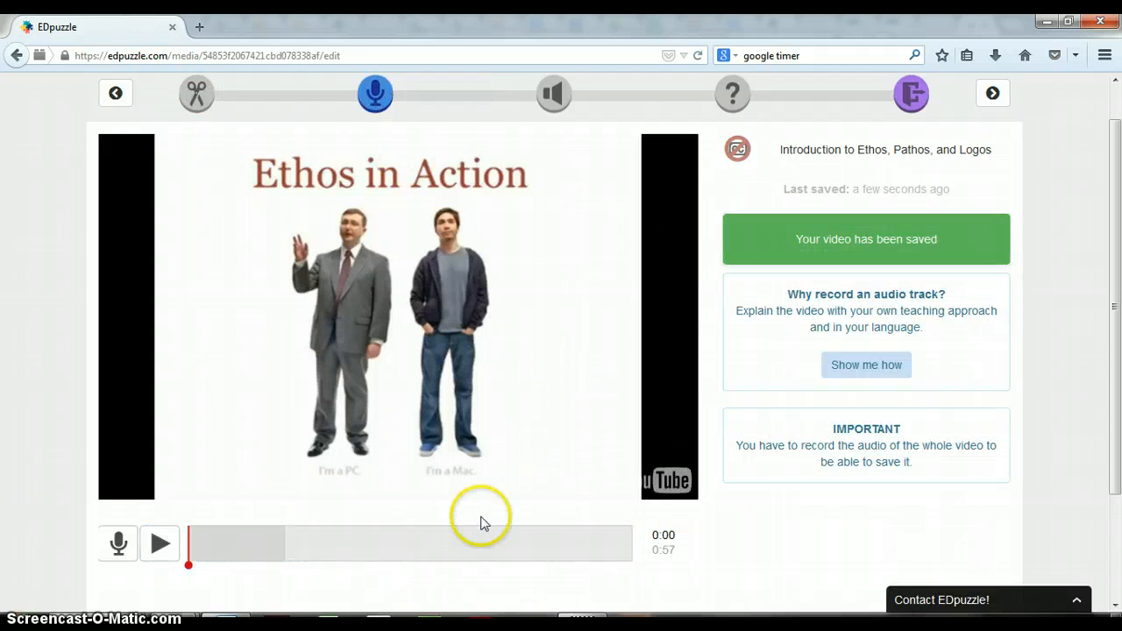
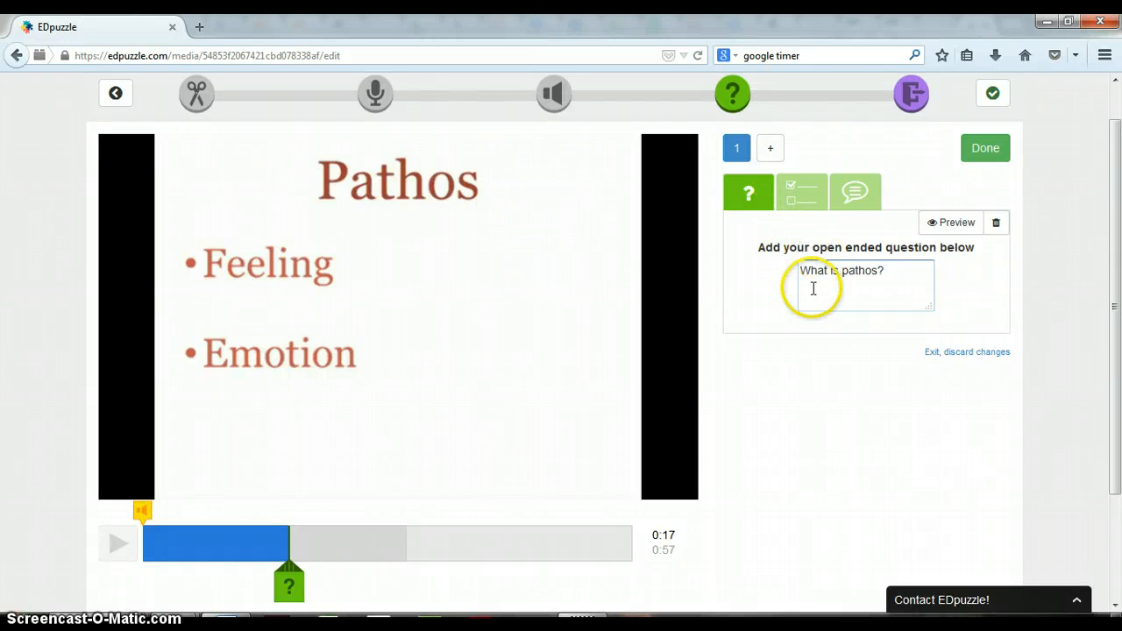
Step: Look at the multiple-choice and comment options for the question at 0:17, including the comment text editor
{"action": "left_click", "coordinate": [799, 197]}
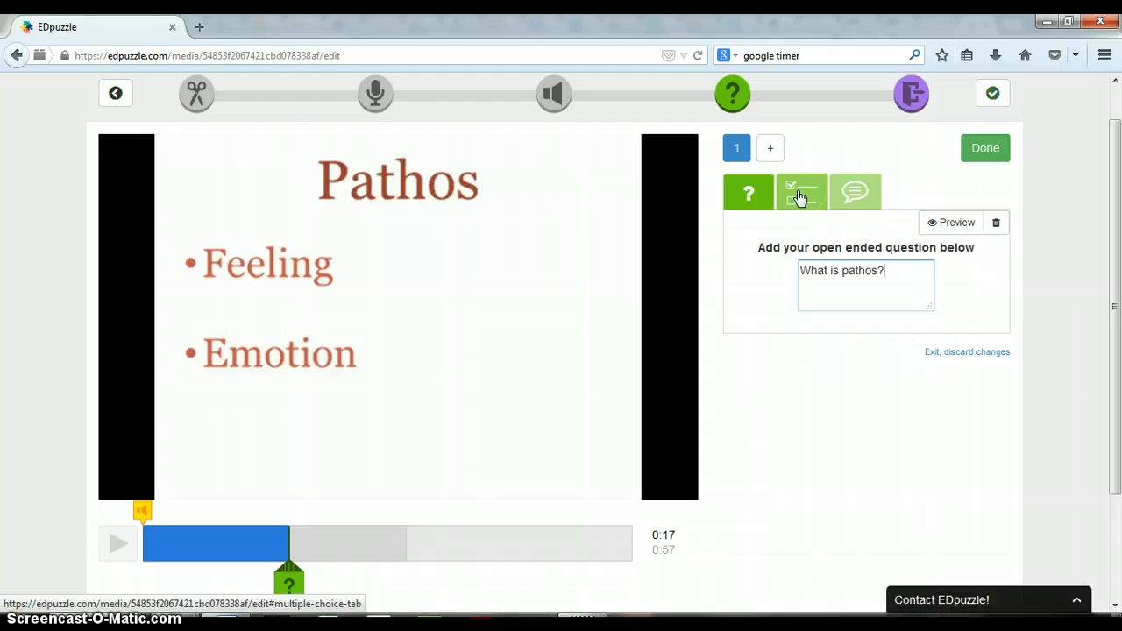
{"action": "left_click", "coordinate": [799, 197]}
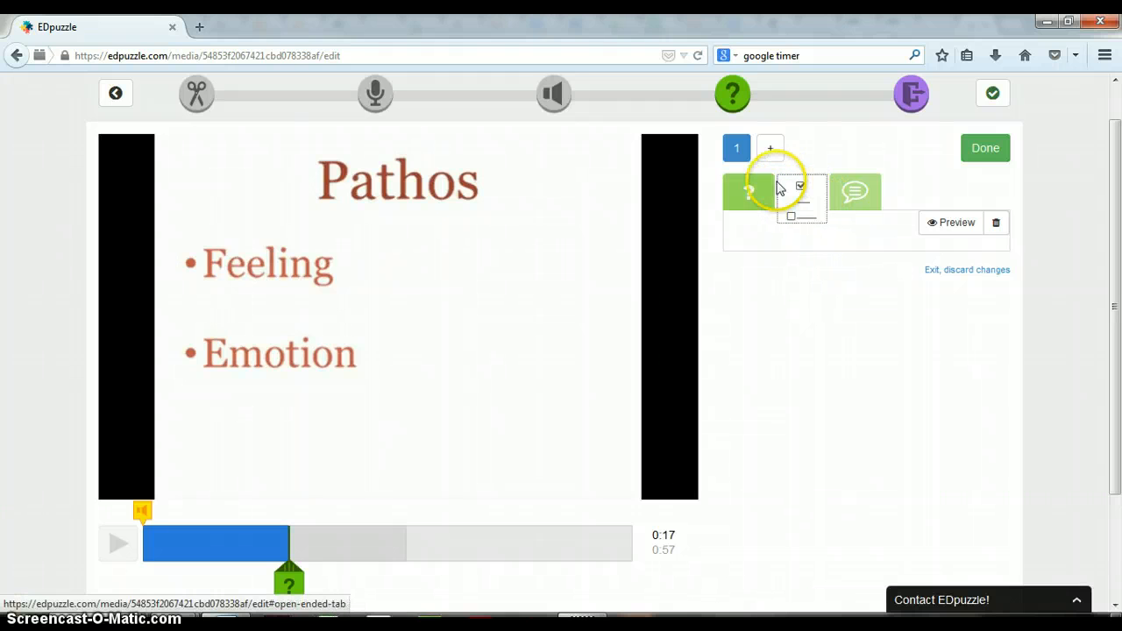
{"action": "left_click", "coordinate": [865, 190]}
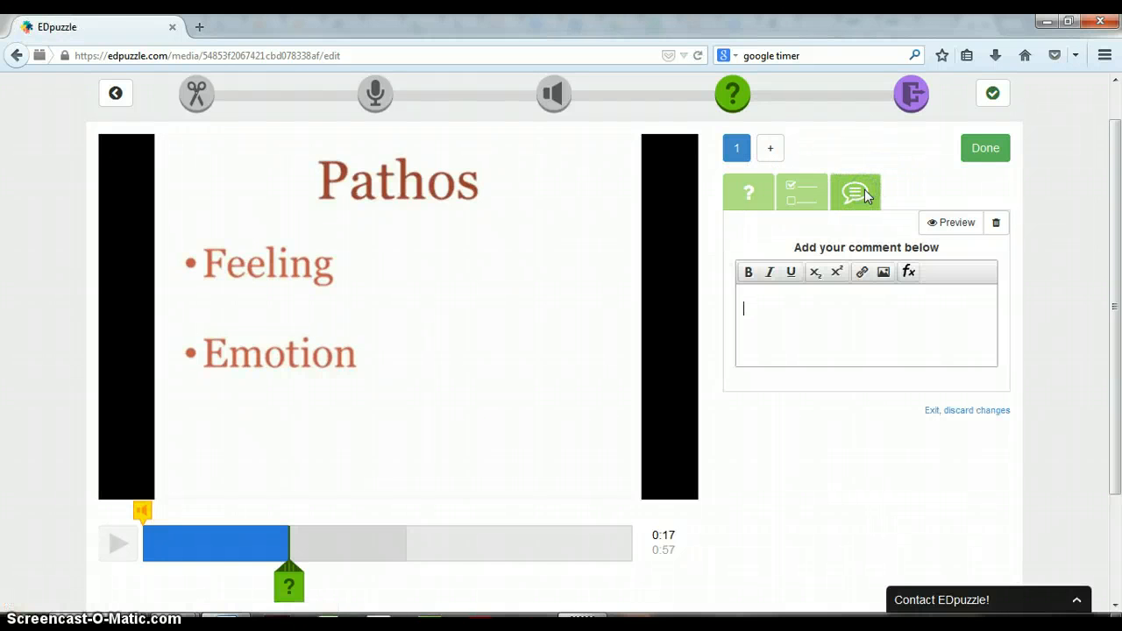
{"action": "left_click", "coordinate": [746, 289]}
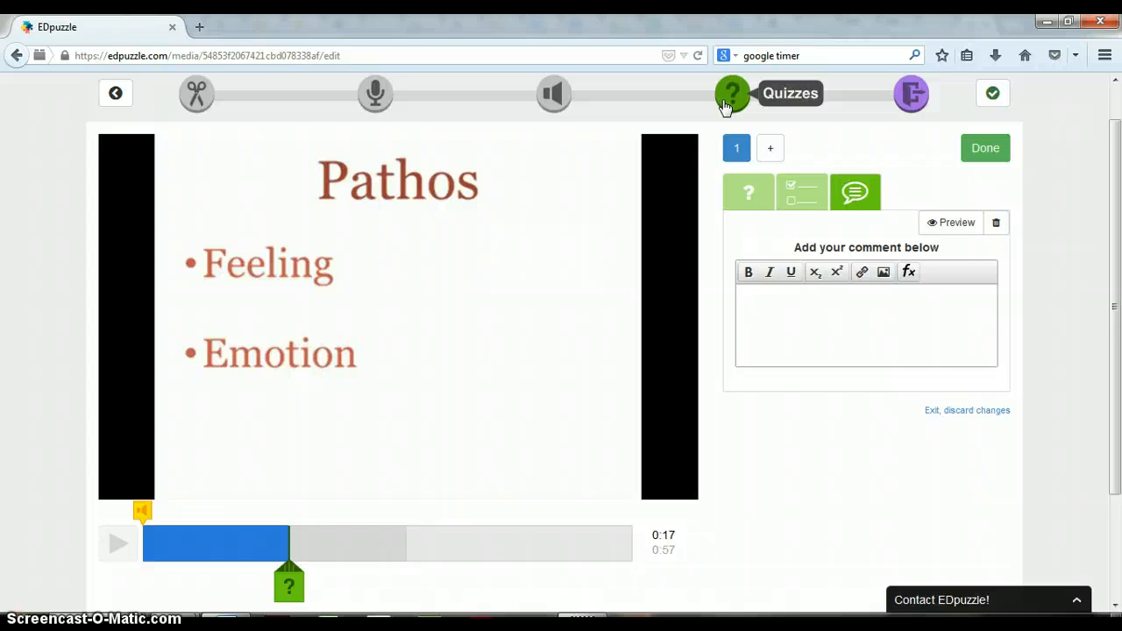
Step: Save and exit the lesson, and assign it to the EDpuzzle 101 class with skipping prevented and no due date
{"action": "left_click", "coordinate": [910, 96]}
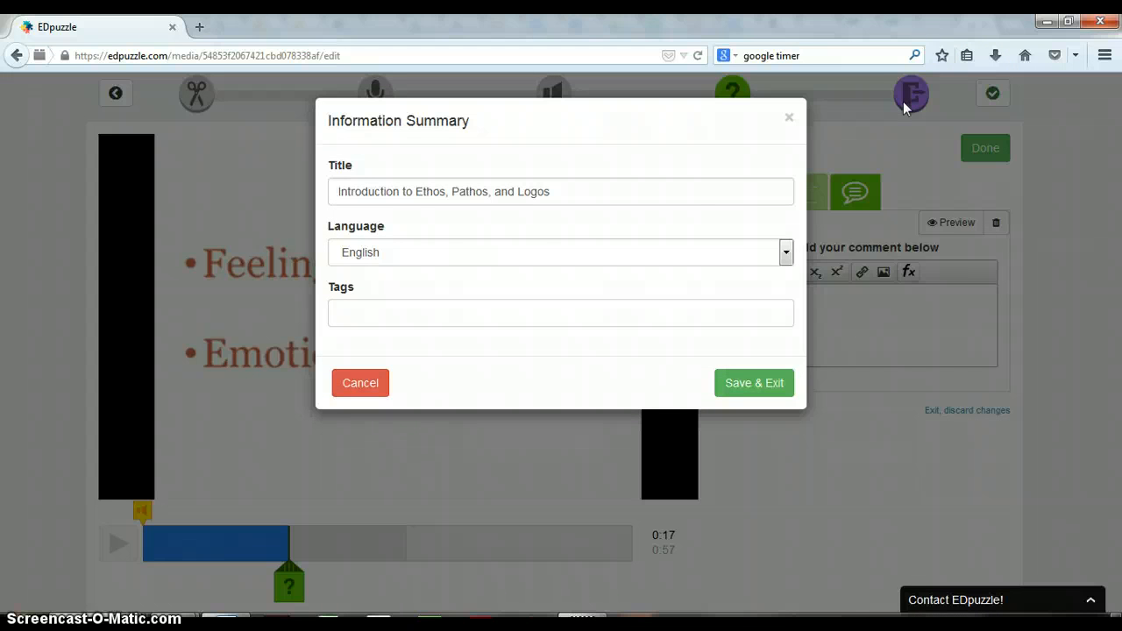
{"action": "left_click", "coordinate": [758, 389]}
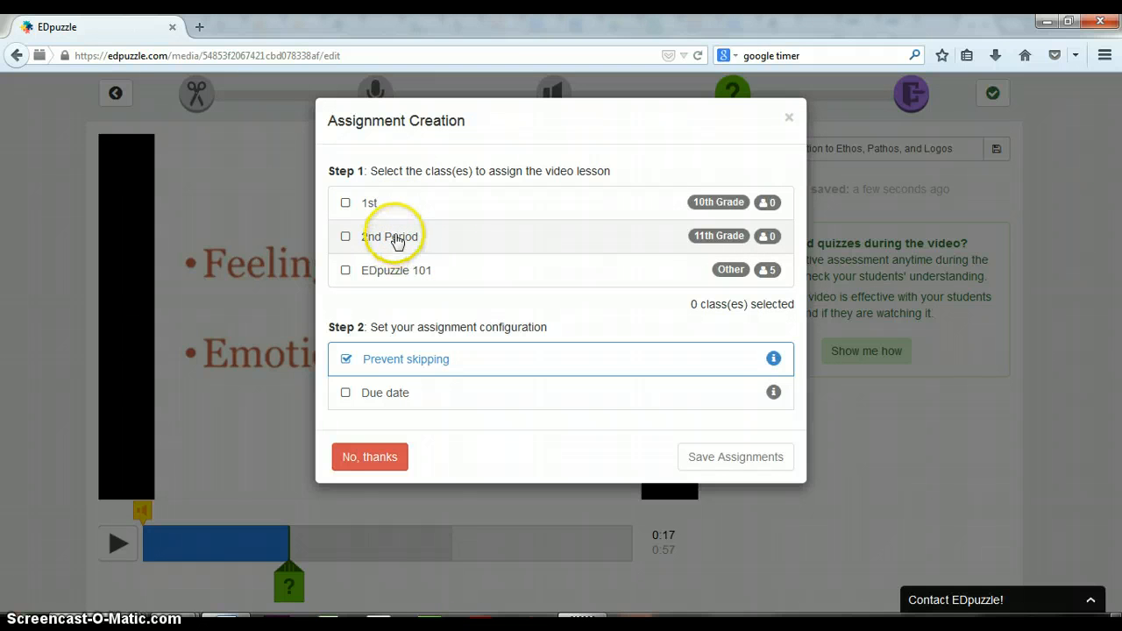
{"action": "left_click", "coordinate": [345, 271]}
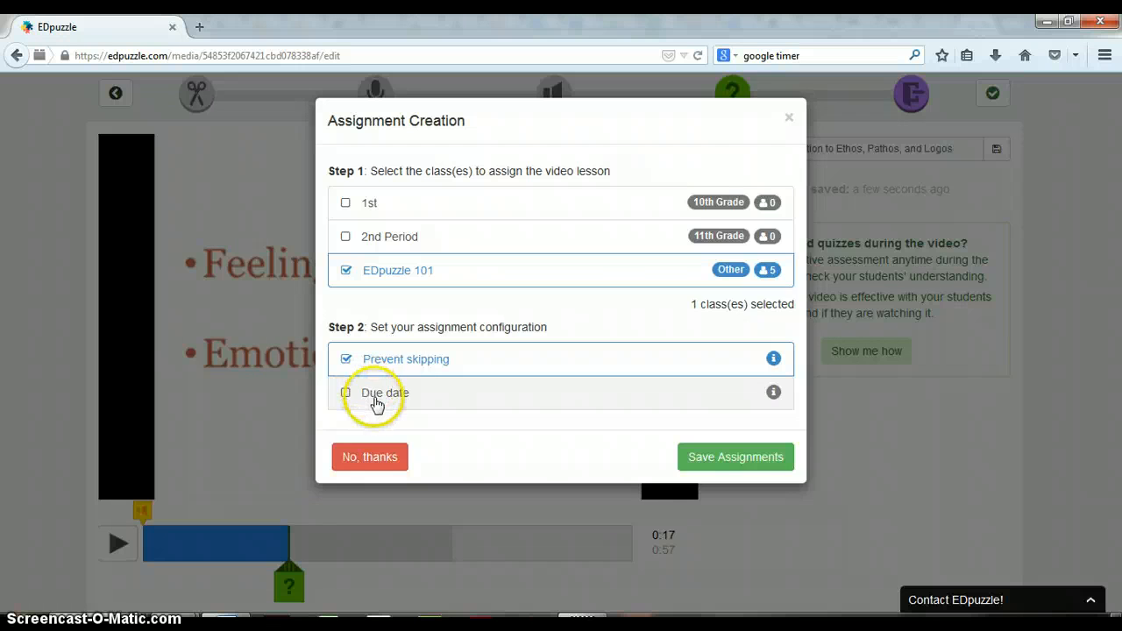
{"action": "left_click", "coordinate": [377, 401]}
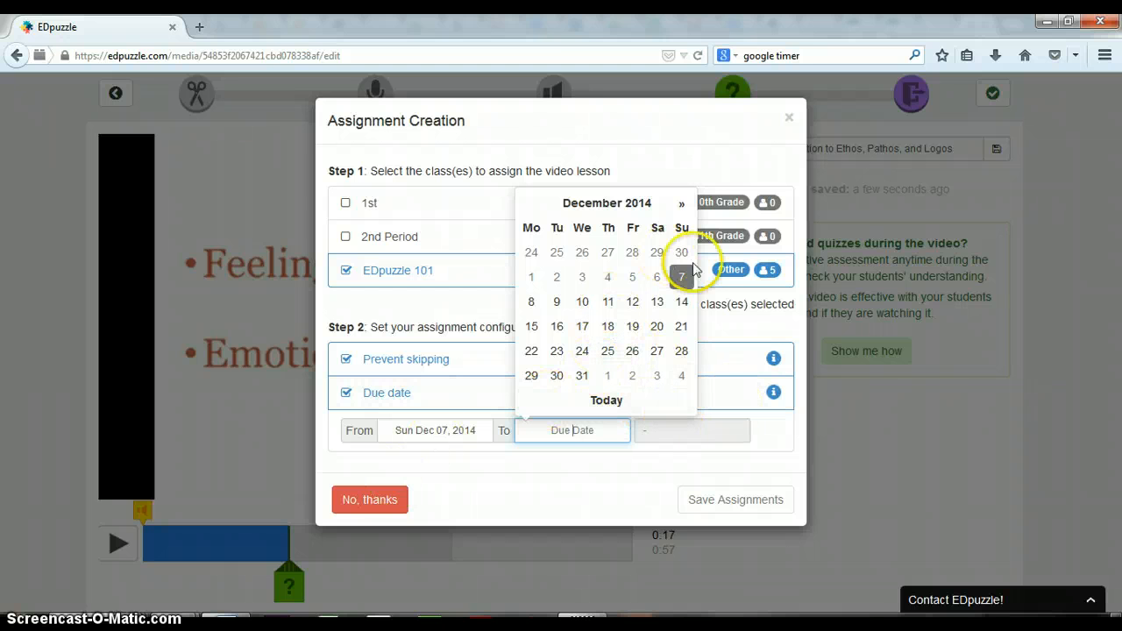
{"action": "left_click", "coordinate": [346, 395]}
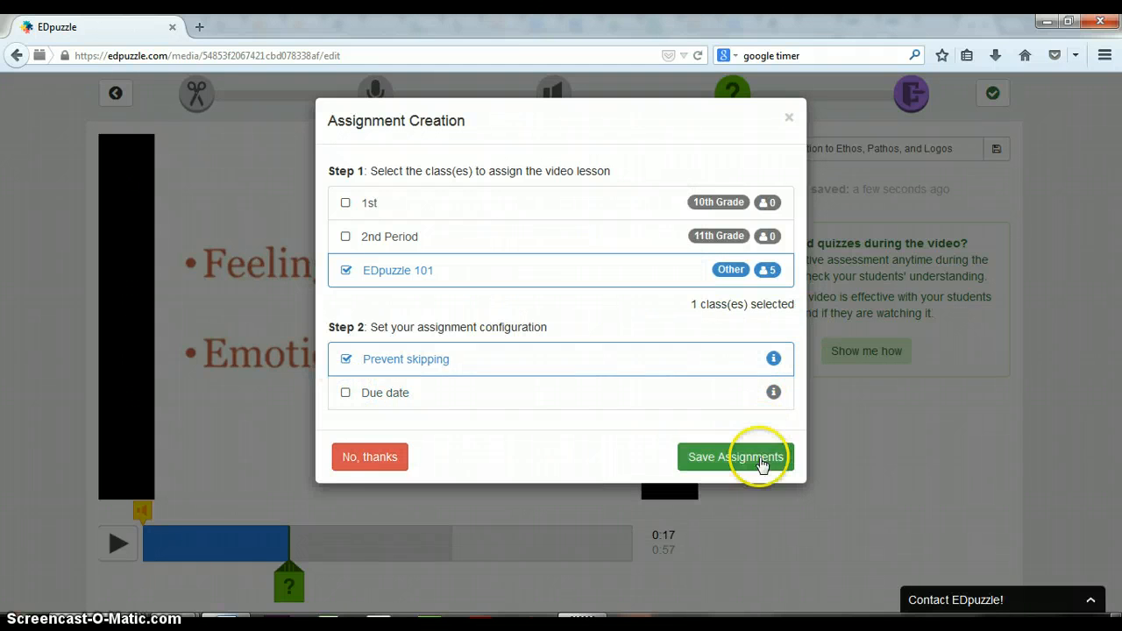
{"action": "left_click", "coordinate": [761, 464]}
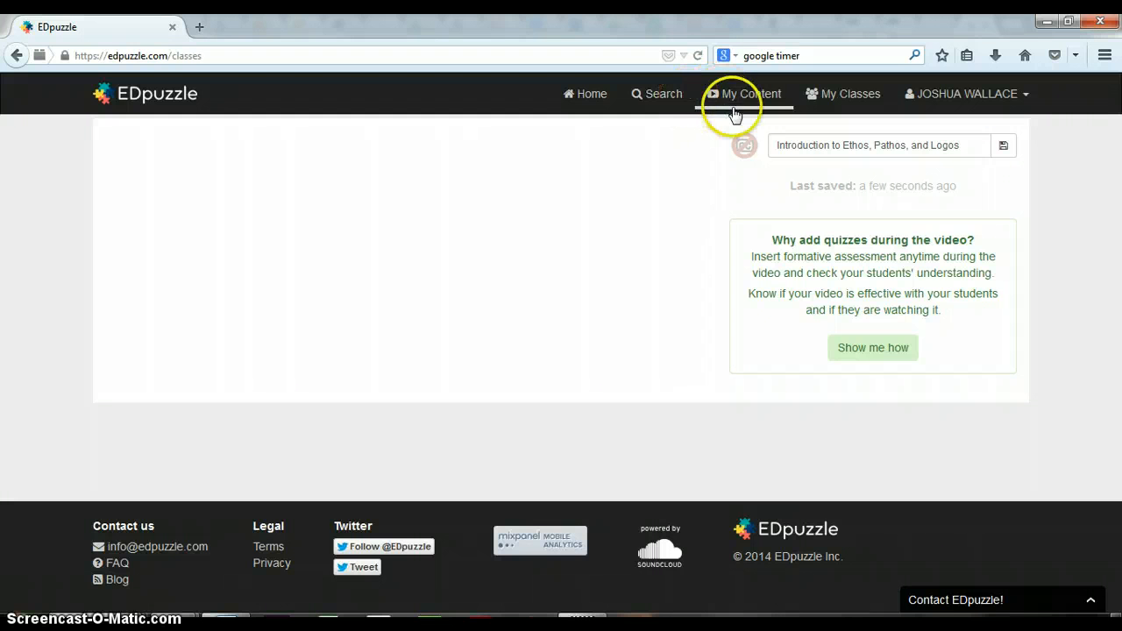
Step: Open the classes overview and highlight the class code of EDpuzzle 101
{"action": "left_click", "coordinate": [838, 102]}
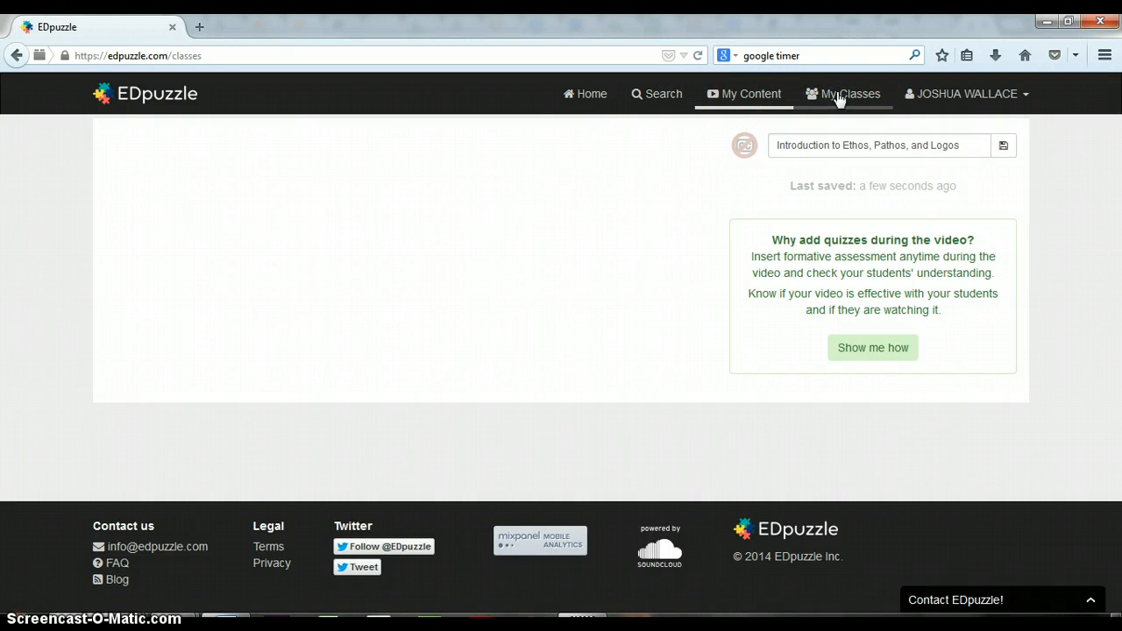
{"action": "left_click", "coordinate": [656, 103]}
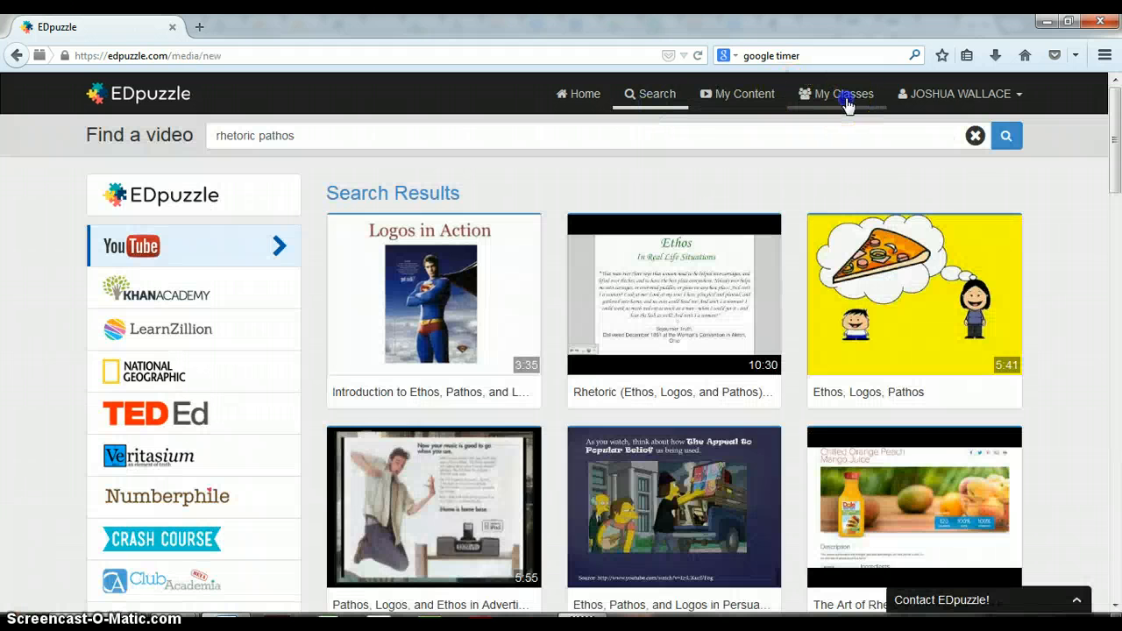
{"action": "left_click", "coordinate": [845, 104]}
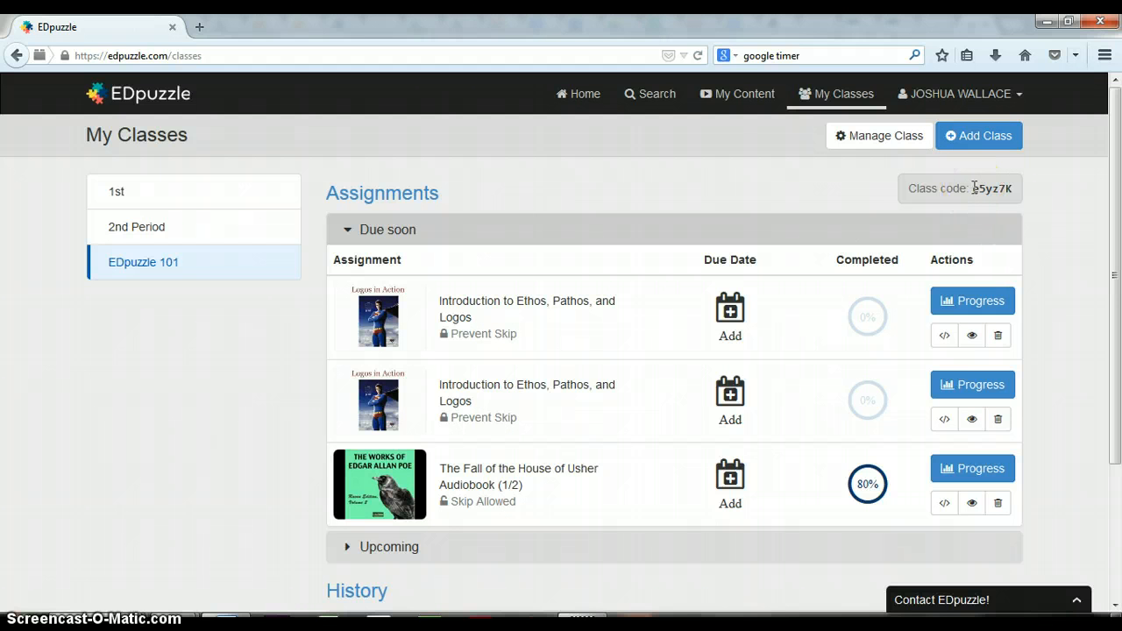
{"action": "left_click_drag", "start_coordinate": [973, 188], "coordinate": [1002, 185]}
{"action": "left_click", "coordinate": [589, 112]}
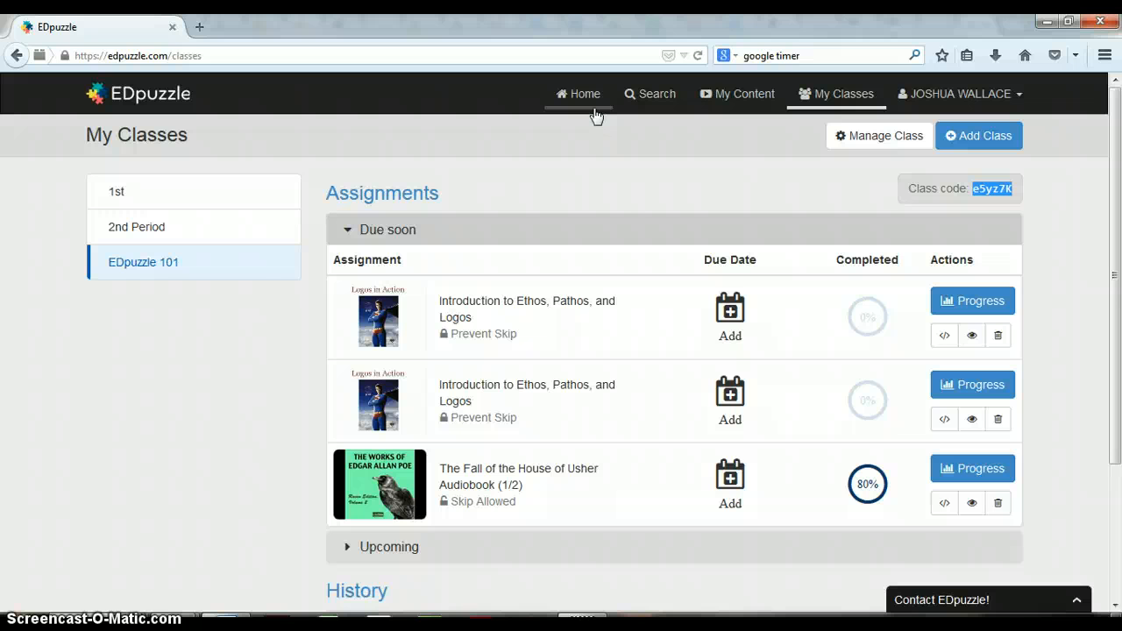
Step: Create a new class named "4th Period" with the subject Literature/Language Arts and grade 10th Grade
{"action": "left_click", "coordinate": [971, 141]}
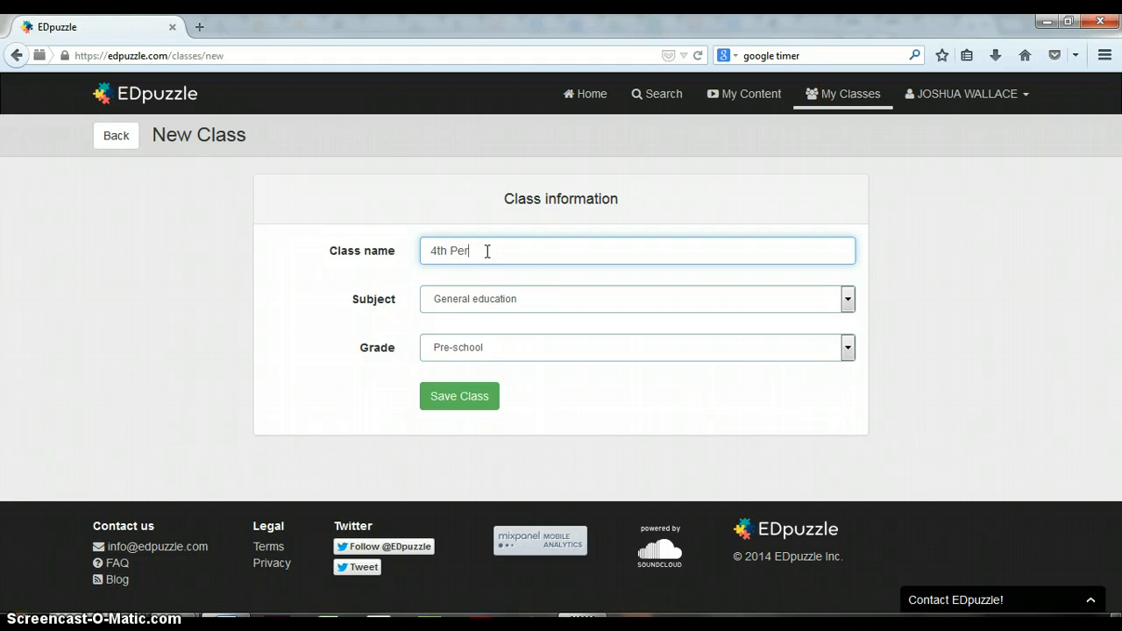
{"action": "left_click", "coordinate": [505, 267]}
{"action": "key", "text": "Tab"}
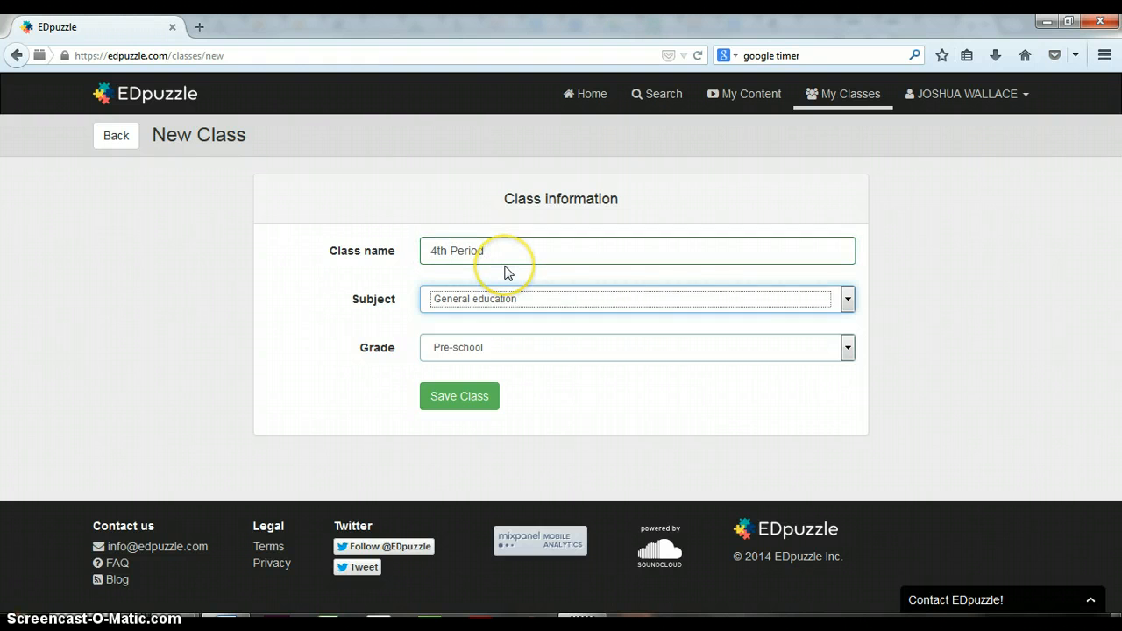
{"action": "key", "text": "l"}
{"action": "key", "text": "Tab"}
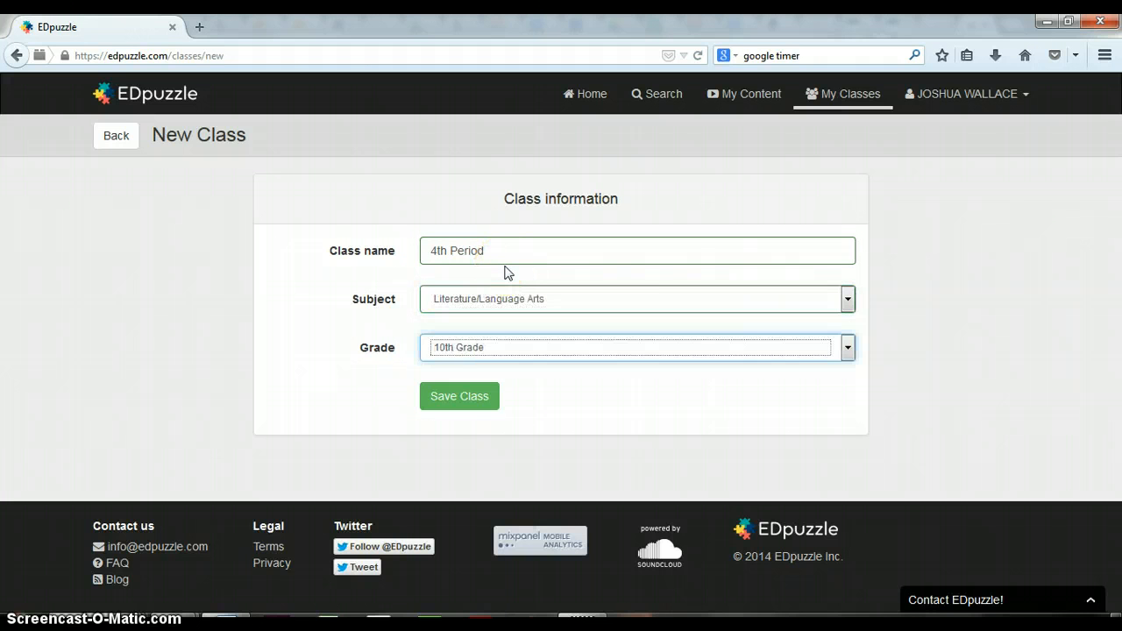
{"action": "left_click", "coordinate": [450, 395]}
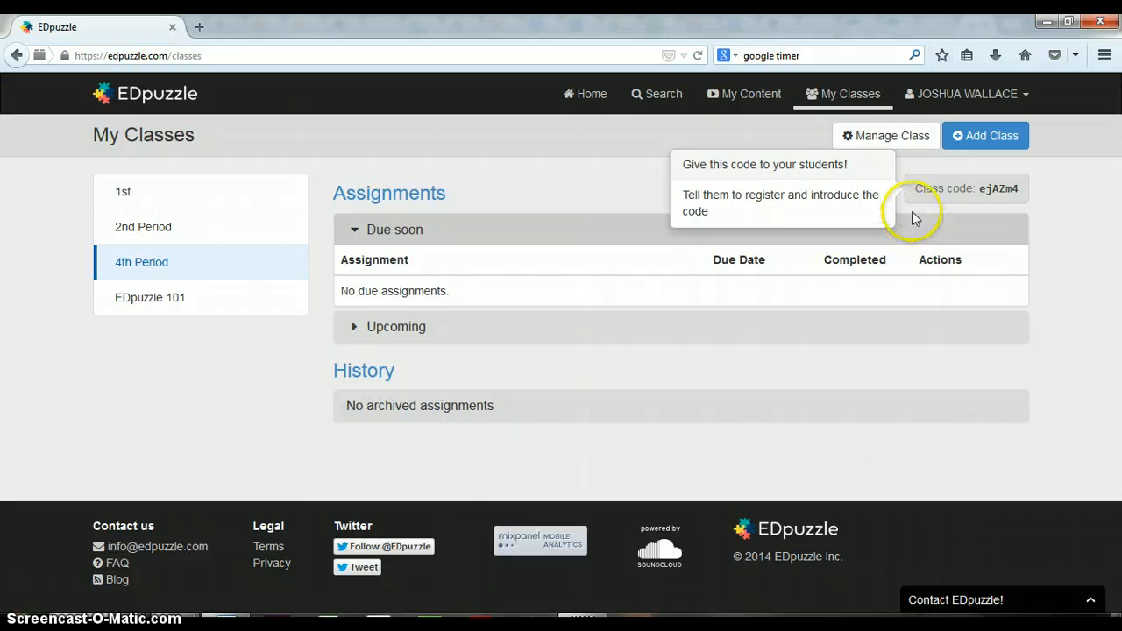
Step: Review the editable name and grade of the 4th Period class, save the class information and return to the class list
{"action": "left_click", "coordinate": [882, 136]}
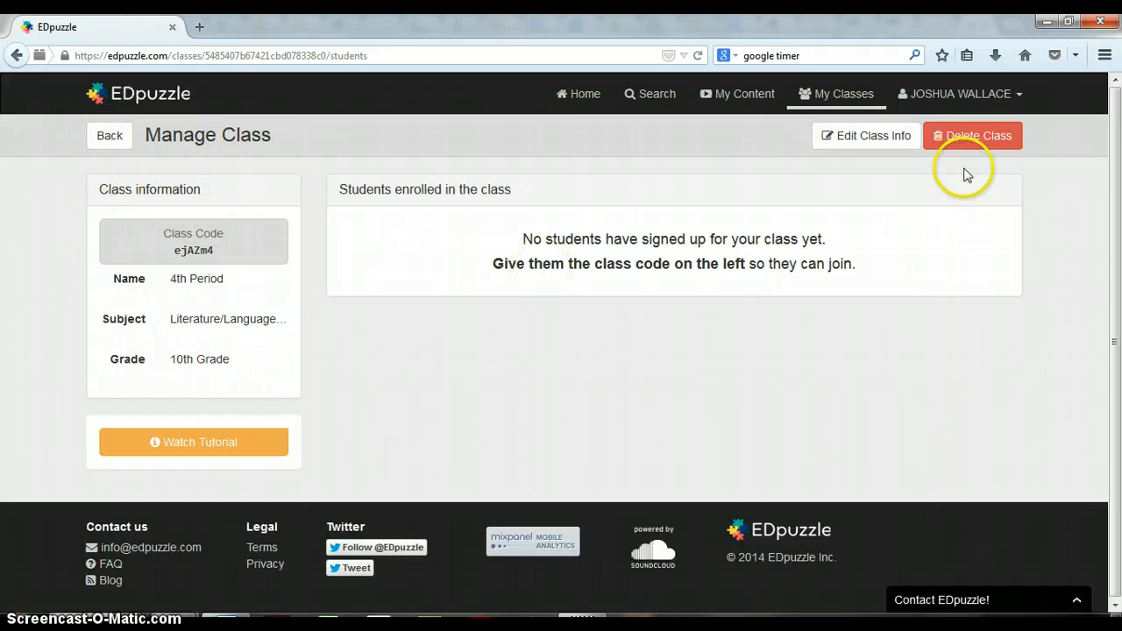
{"action": "left_click", "coordinate": [858, 139]}
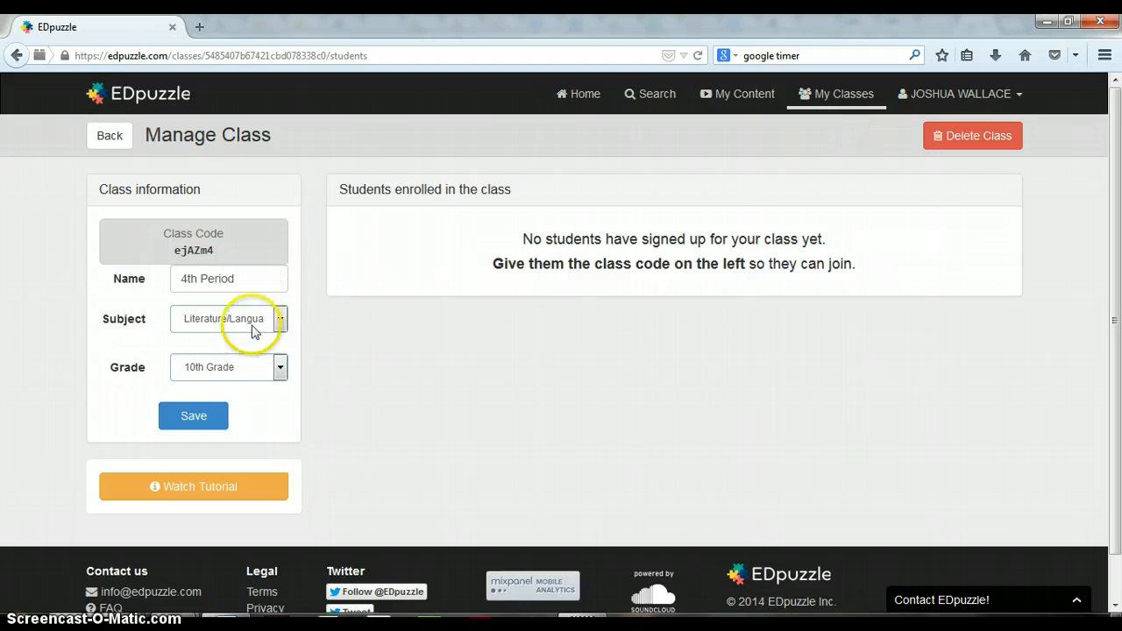
{"action": "left_click", "coordinate": [241, 369]}
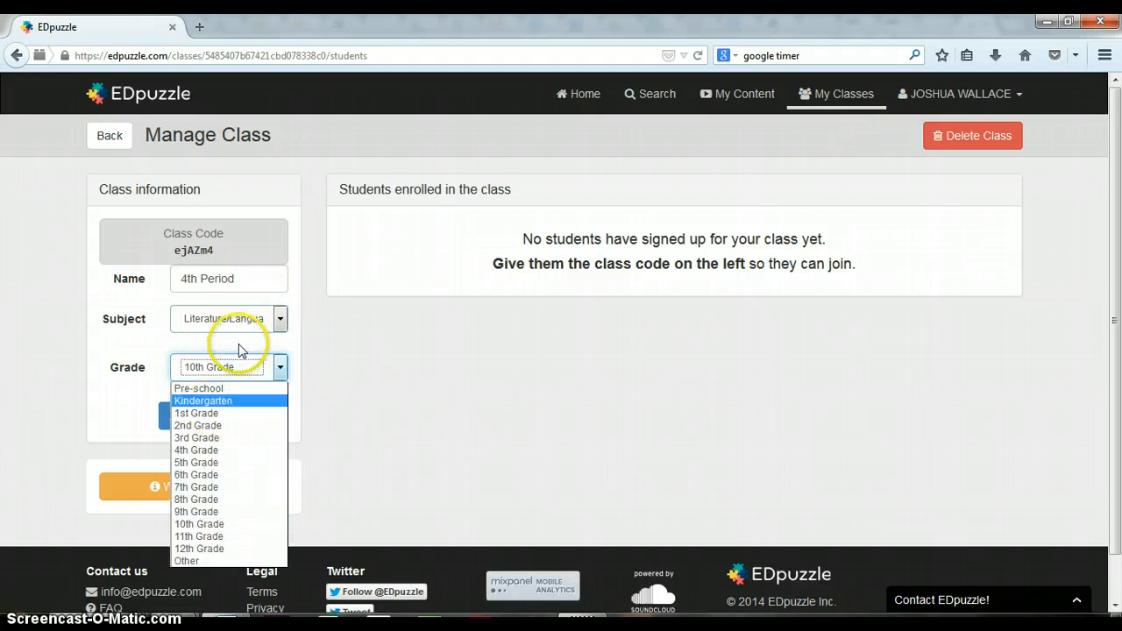
{"action": "left_click", "coordinate": [238, 366]}
{"action": "left_click", "coordinate": [216, 281]}
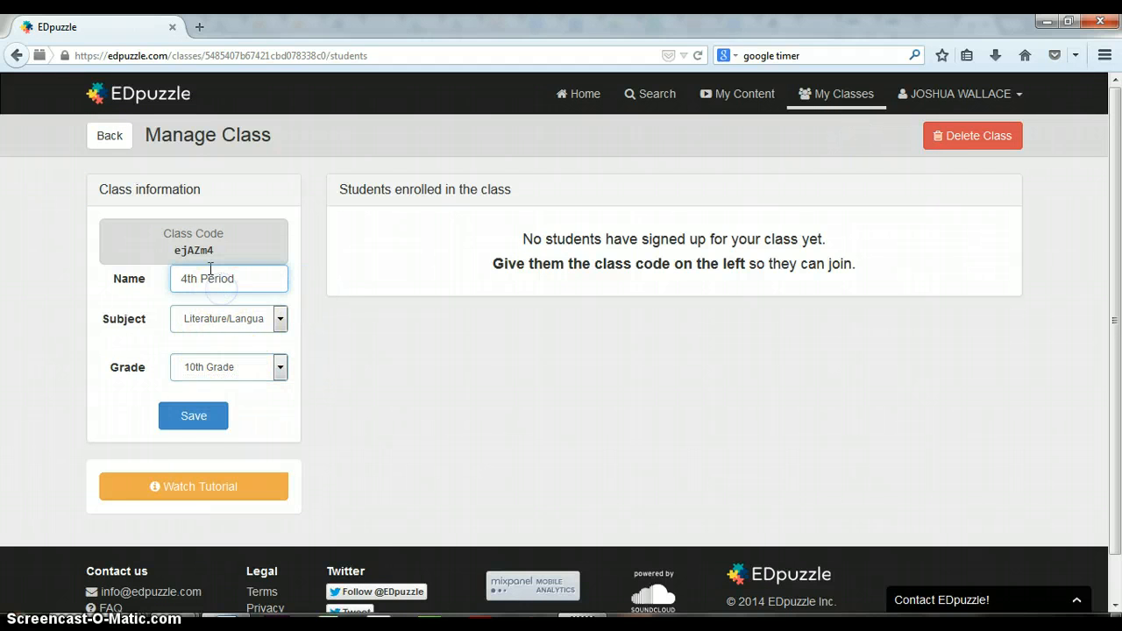
{"action": "left_click", "coordinate": [194, 411]}
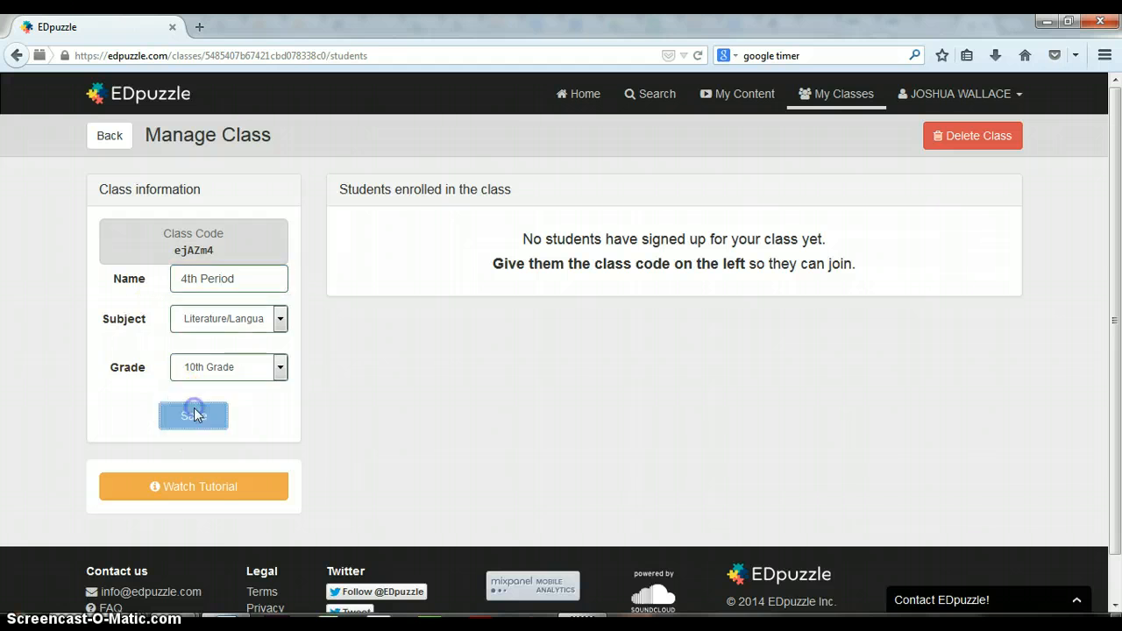
{"action": "left_click", "coordinate": [110, 135]}
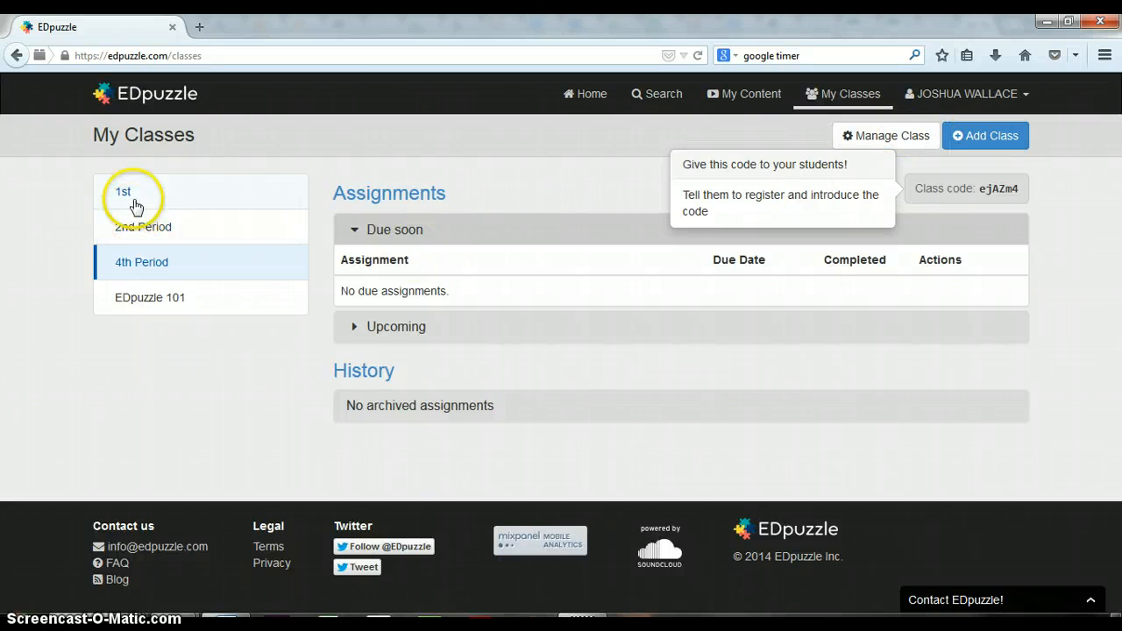
Step: Rename the class "1st" as "1st Period", save it and return to the class list
{"action": "left_click", "coordinate": [131, 193]}
{"action": "left_click", "coordinate": [923, 147]}
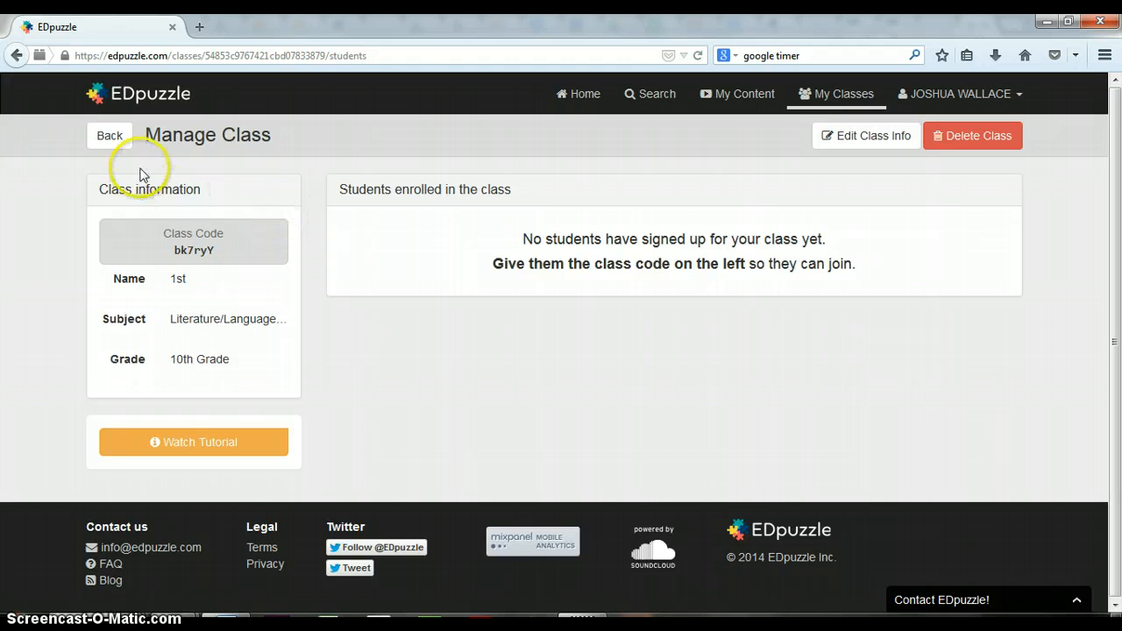
{"action": "left_click", "coordinate": [879, 142]}
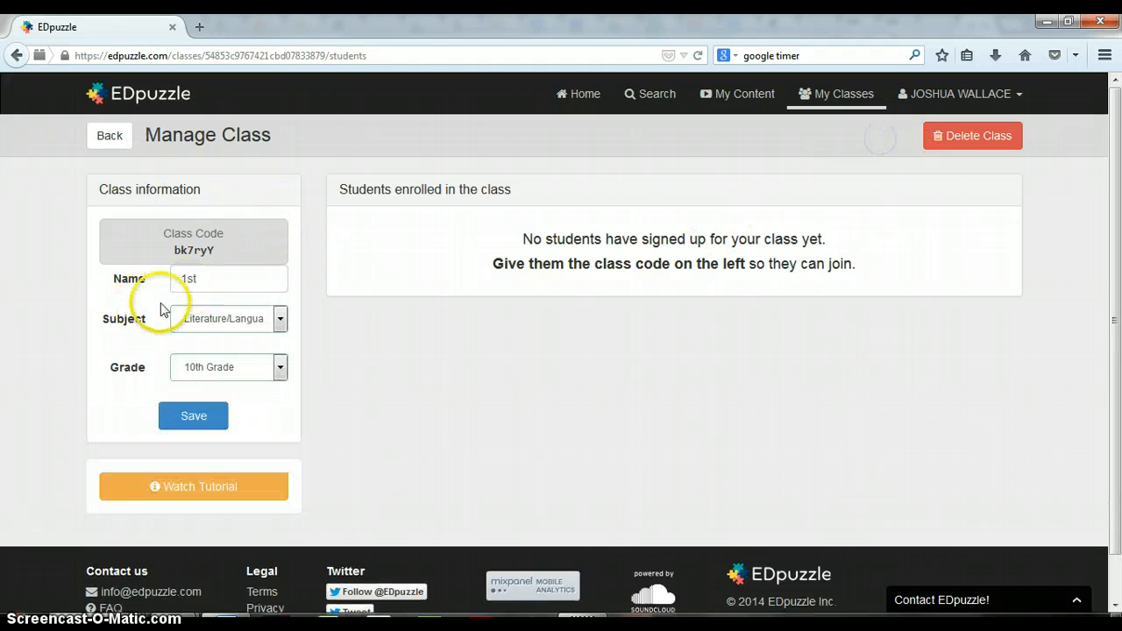
{"action": "left_click", "coordinate": [208, 275]}
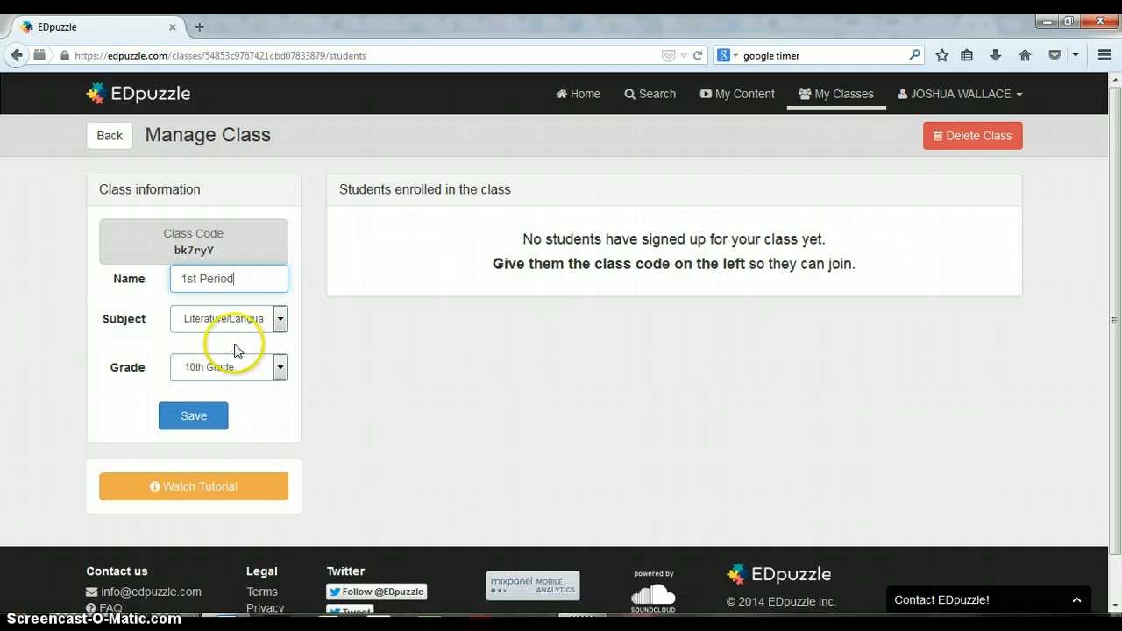
{"action": "left_click", "coordinate": [203, 418]}
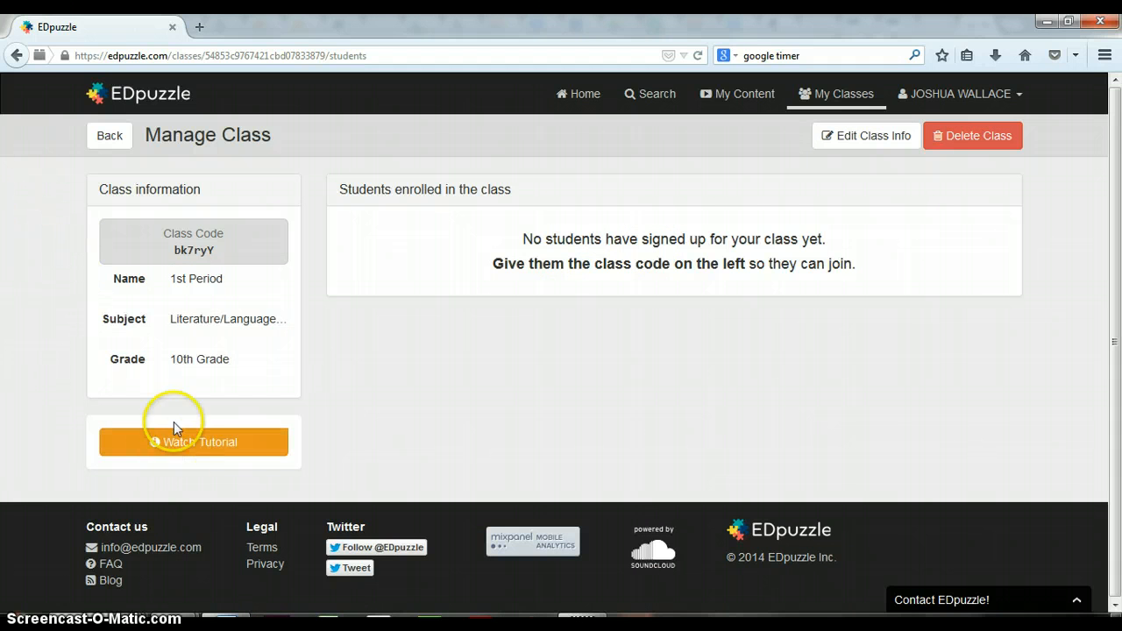
{"action": "left_click", "coordinate": [105, 143]}
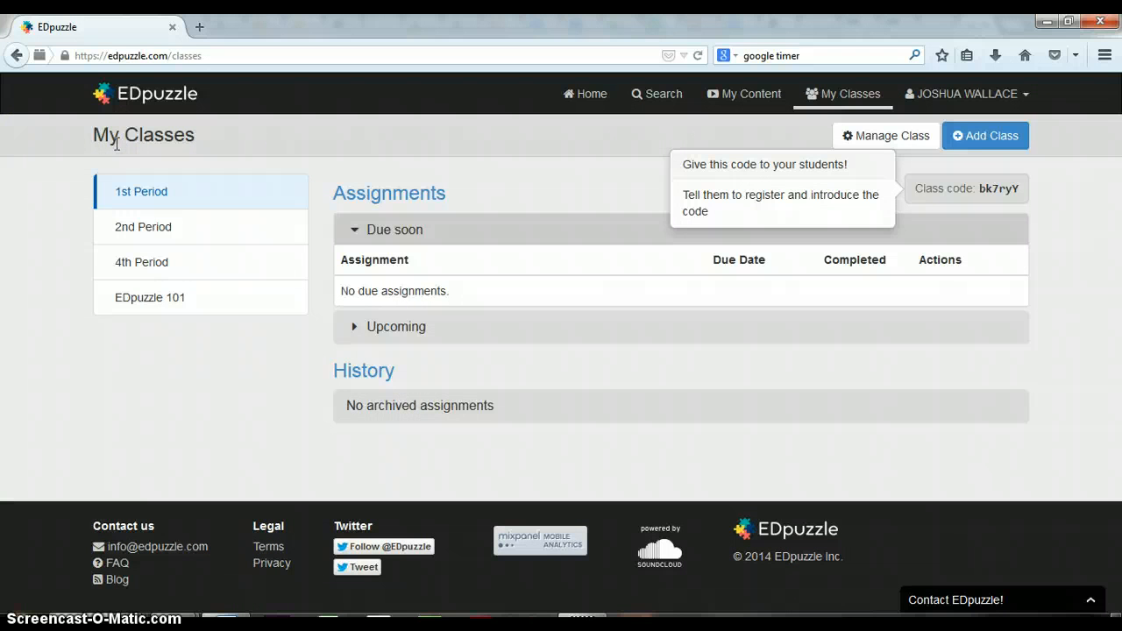
Step: Dismiss the class code hint and open the account options
{"action": "left_click", "coordinate": [995, 192]}
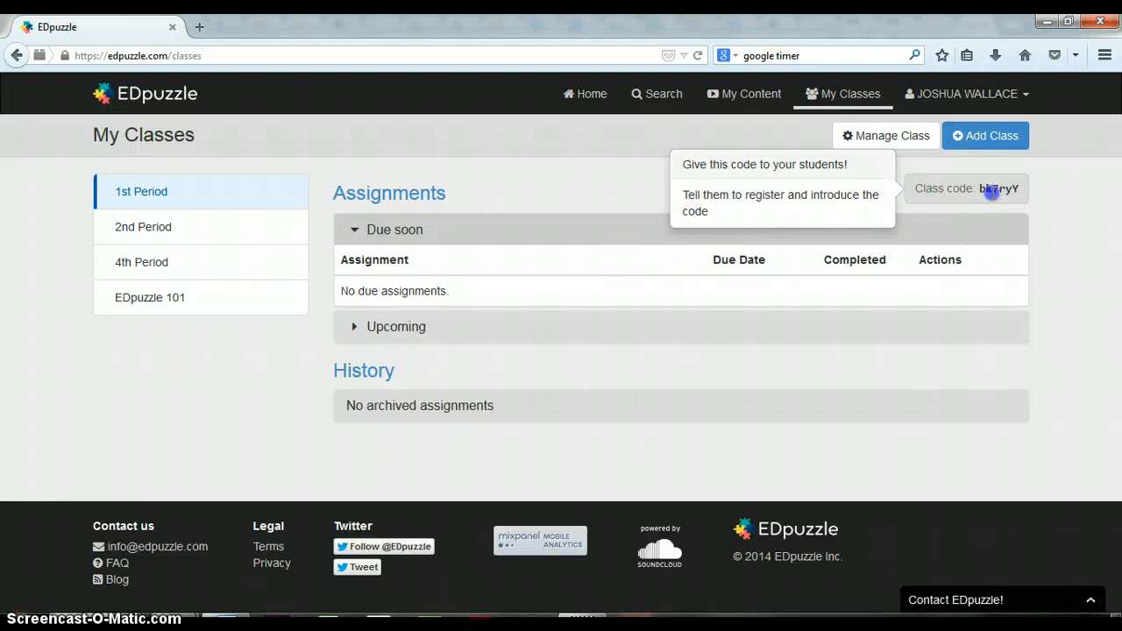
{"action": "left_click", "coordinate": [974, 97]}
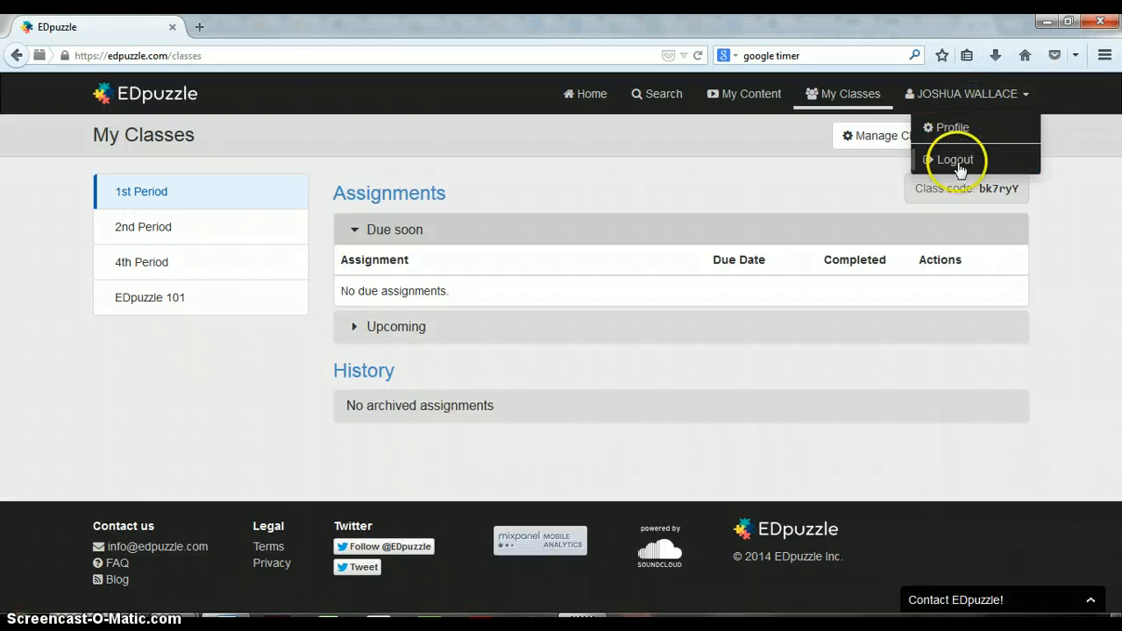